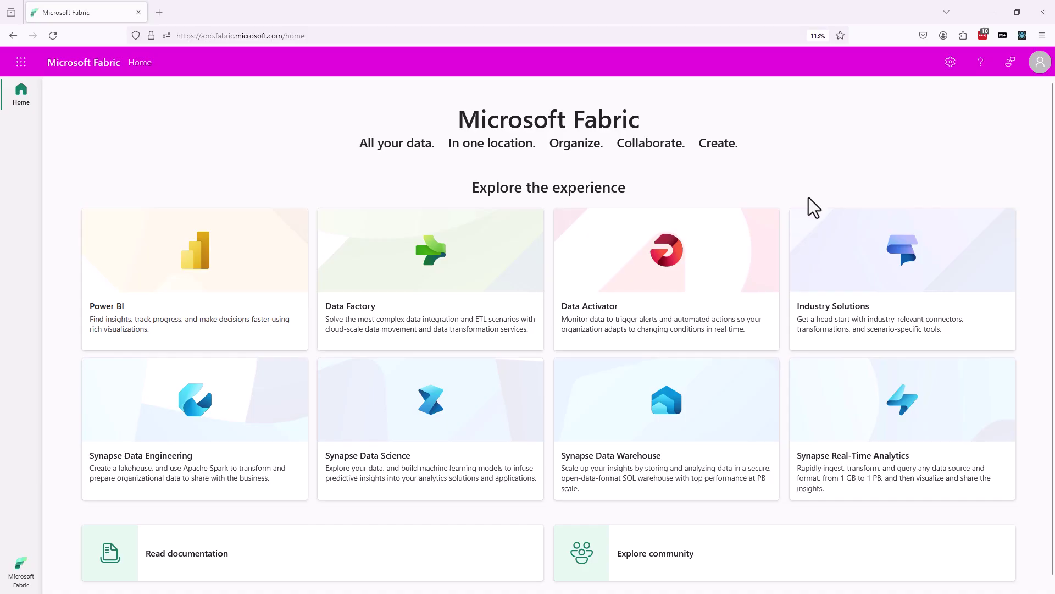
# Open the Synapse Data Engineering experience and list the available workspaces.
pyautogui.click(163, 466)
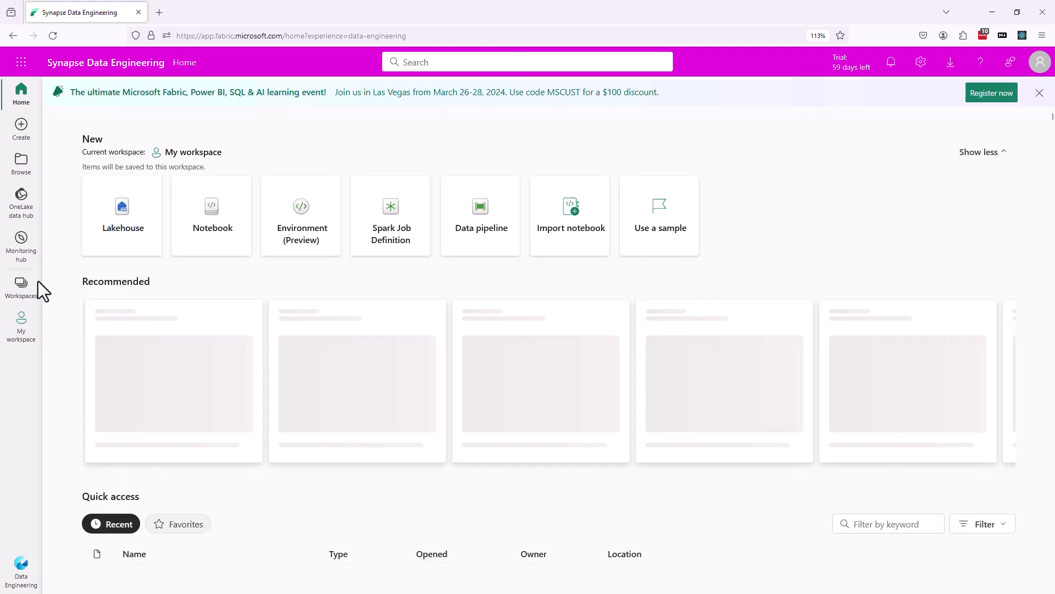
pyautogui.click(22, 293)
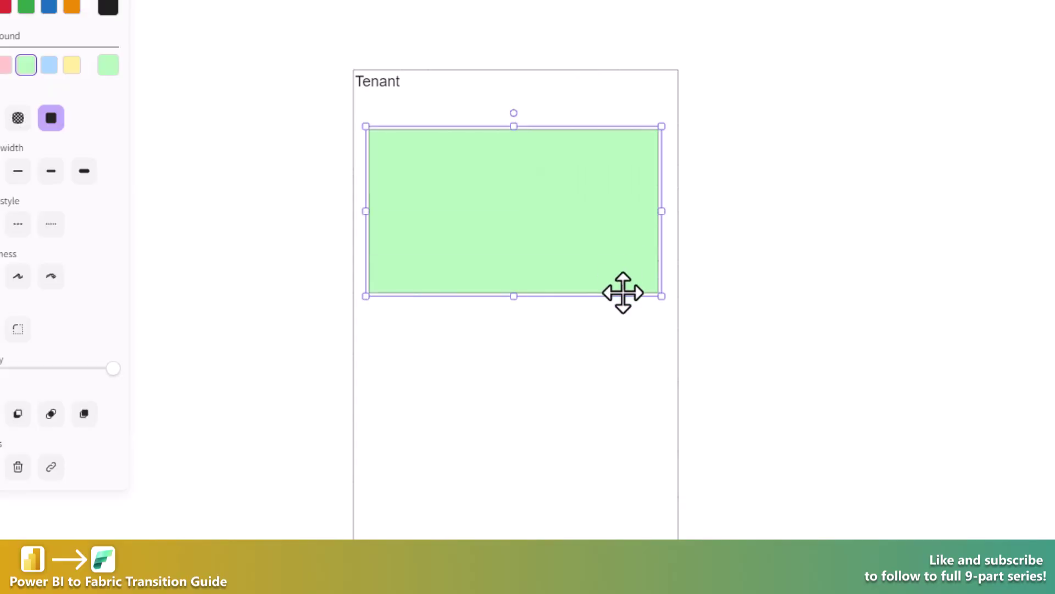
# Label the green rectangle 'Capacity' top-left aligned and duplicate it as a second Capacity below.
pyautogui.press('Return')
pyautogui.write('Capacity')
pyautogui.click(2, 164)
pyautogui.click(2, 200)
pyautogui.press('Escape')
pyautogui.press('Escape')
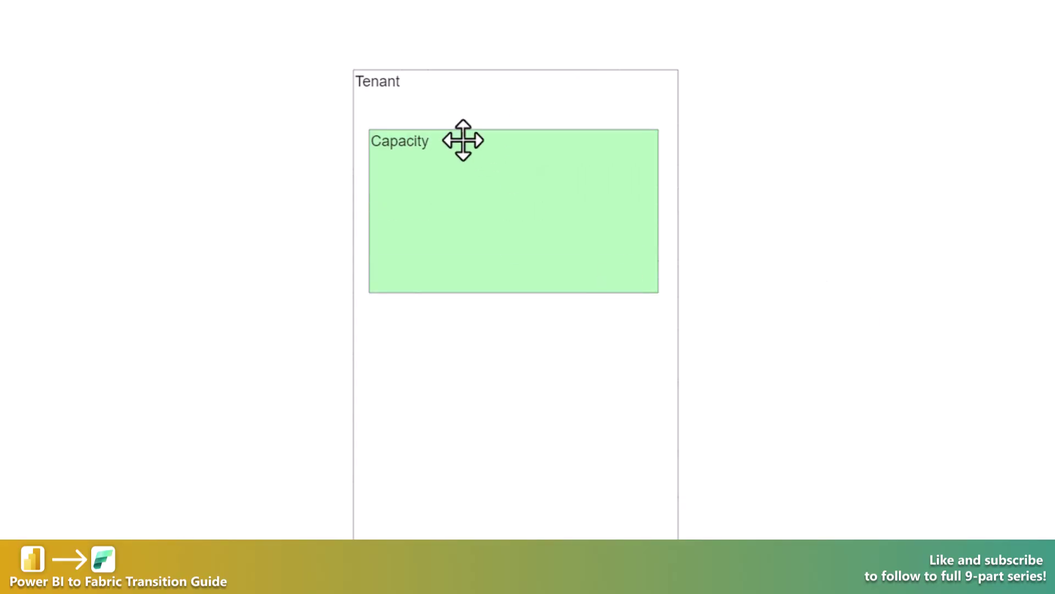
pyautogui.click(462, 139)
pyautogui.hotkey('ctrl', 'd')
pyautogui.moveTo(491, 391); pyautogui.dragTo(483, 358)
# Draw a top-left labelled 'Workspace' box with blue fill inside the upper Capacity.
pyautogui.press('r')
pyautogui.moveTo(378, 156); pyautogui.dragTo(491, 288)
pyautogui.press('Return')
pyautogui.write('Workspace')
pyautogui.click(1, 200)
pyautogui.click(2, 164)
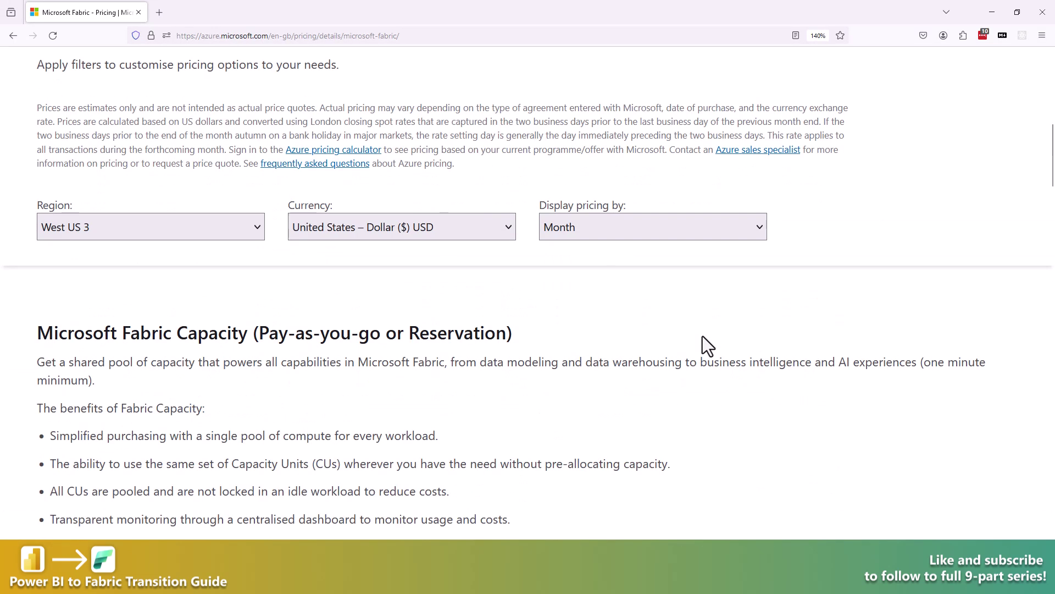
pyautogui.scroll(-3, 703, 337)
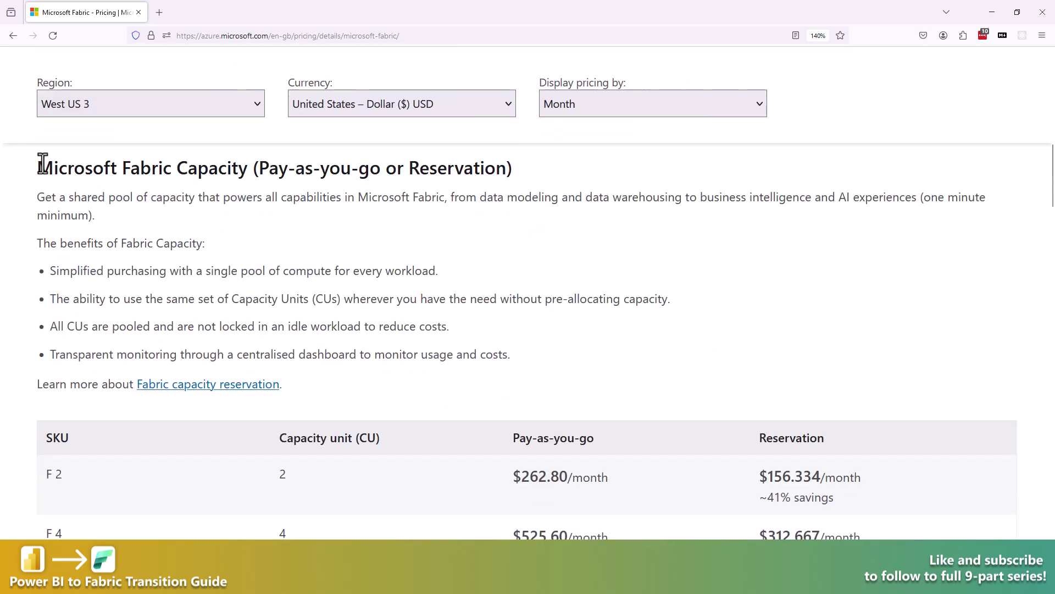
# Highlight the Microsoft Fabric Capacity heading, then return to the 'So... how many capacities do you need?' slide.
pyautogui.moveTo(43, 163); pyautogui.dragTo(512, 169)
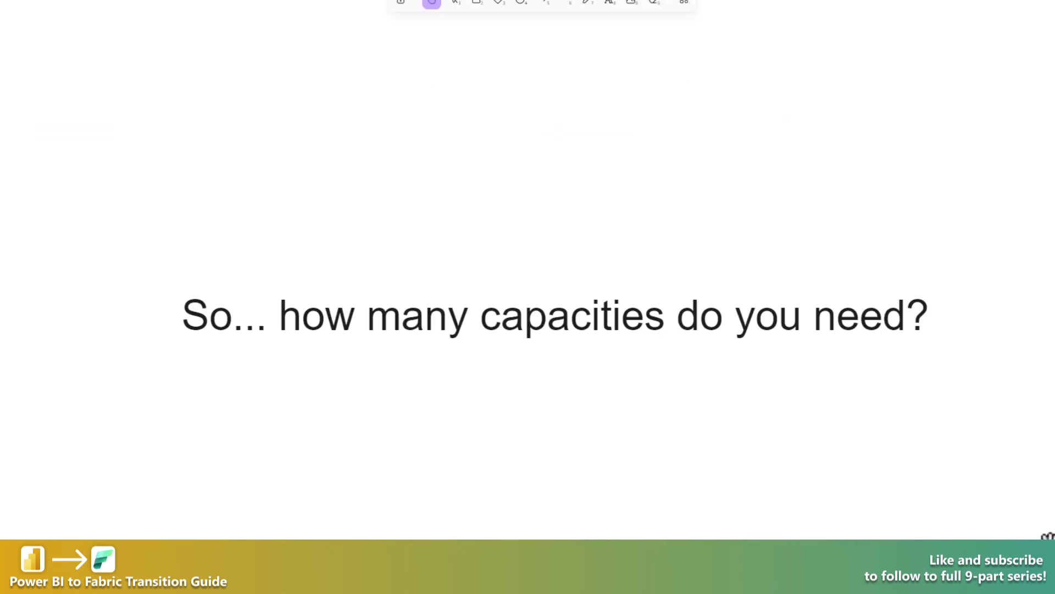
pyautogui.scroll(-2, 1026, 490)
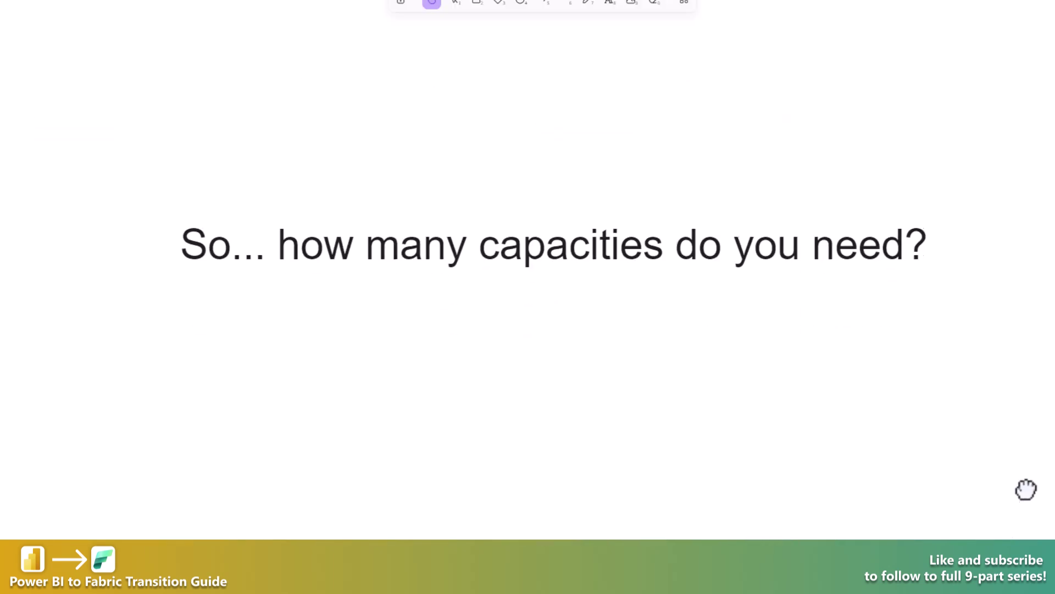
pyautogui.scroll(1, 1028, 577)
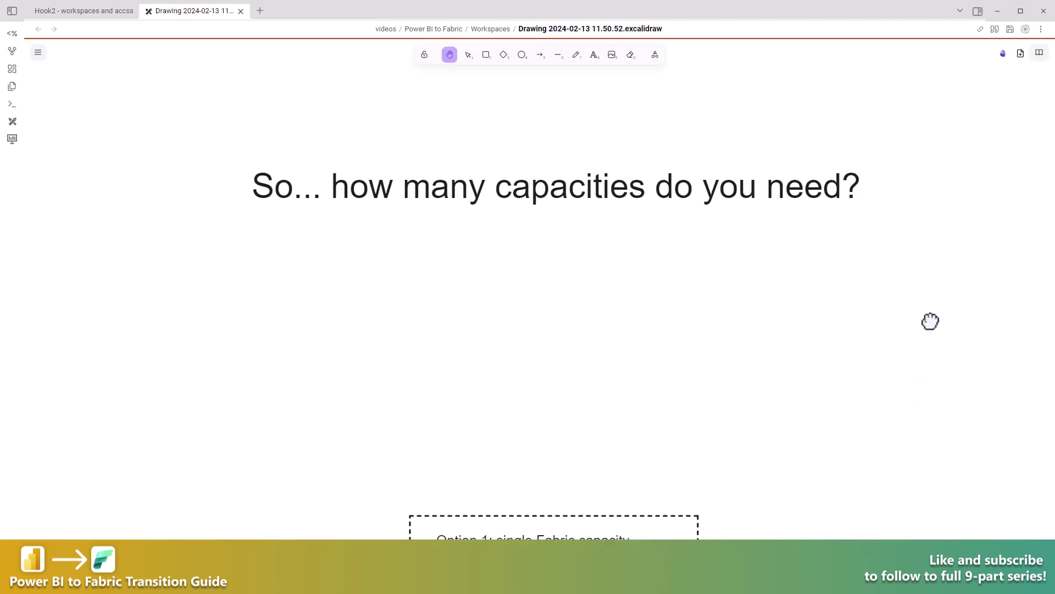
pyautogui.scroll(-3, 934, 315)
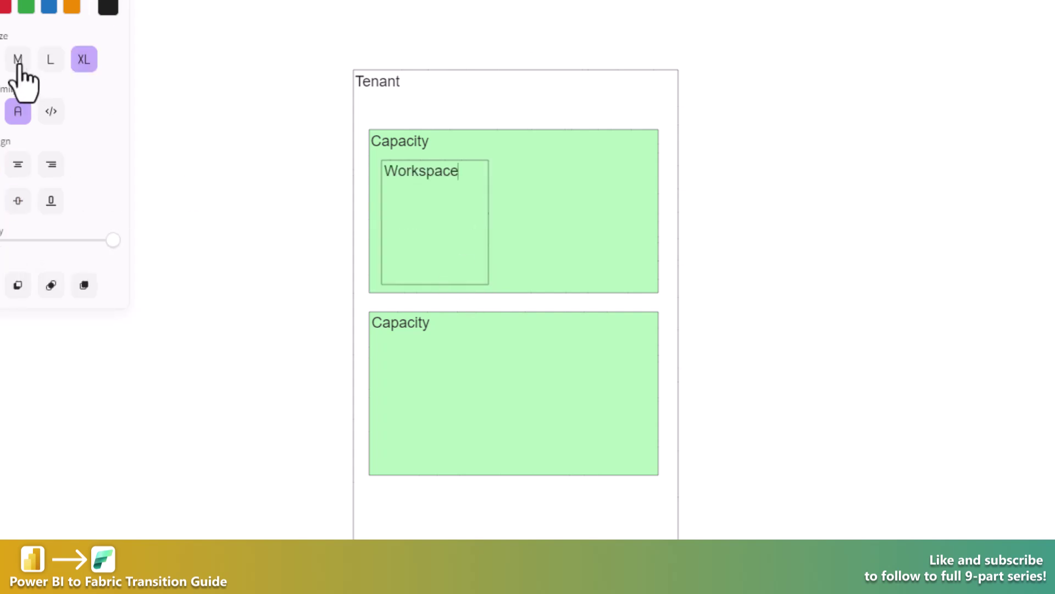
# Fill the Workspace box blue and paste copies so each Capacity holds two Workspace boxes.
pyautogui.press('Escape')
pyautogui.click(41, 65)
pyautogui.hotkey('ctrl', 'c')
pyautogui.hotkey('ctrl', 'v')
pyautogui.moveTo(532, 226); pyautogui.dragTo(532, 216)
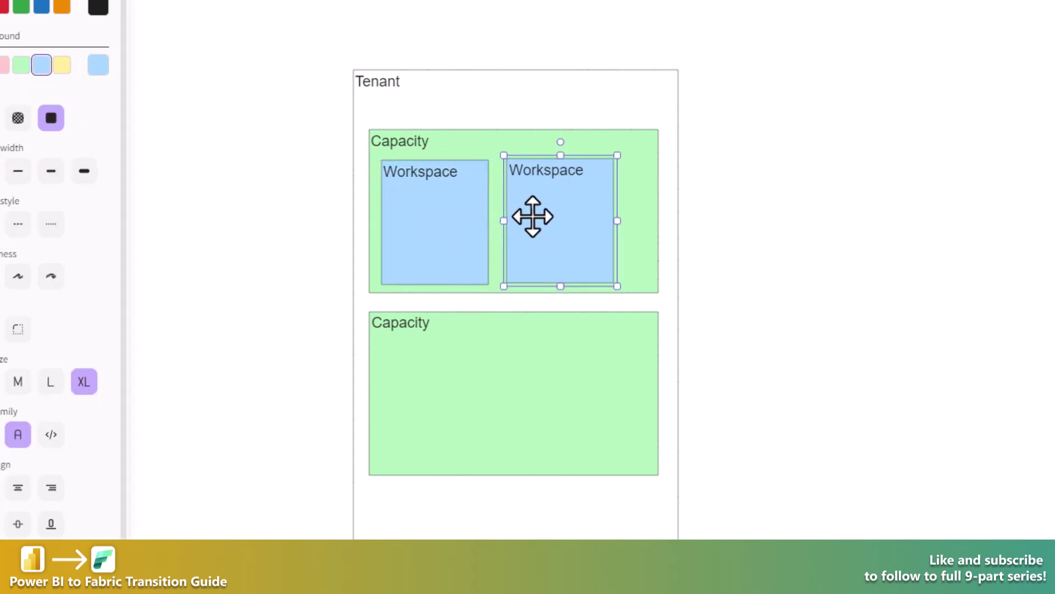
pyautogui.hotkey('ctrl', 'v')
pyautogui.moveTo(436, 411); pyautogui.dragTo(564, 406)
pyautogui.hotkey('ctrl', 'v')
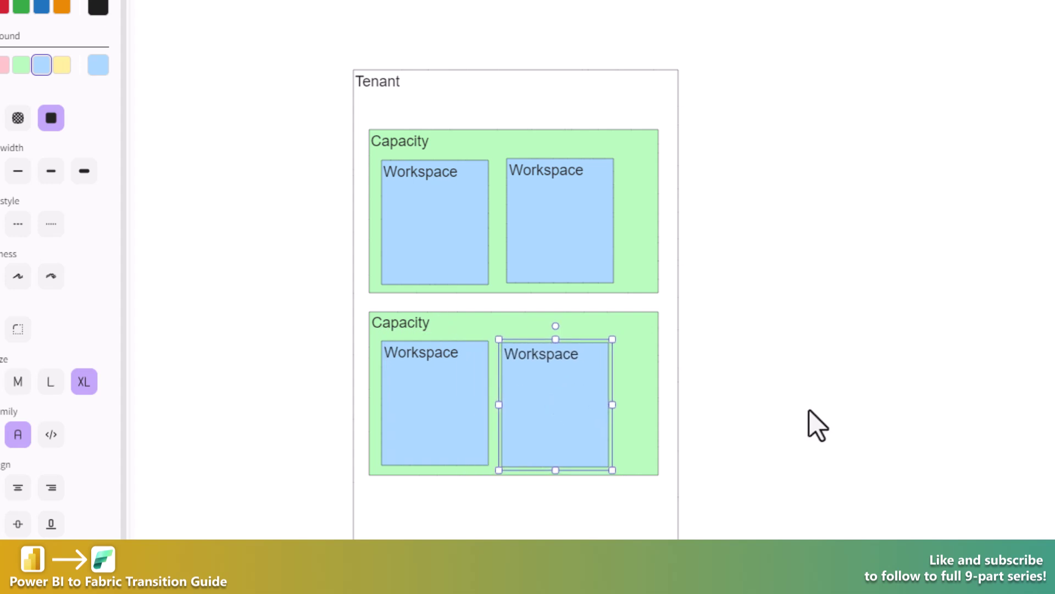
pyautogui.click(817, 424)
pyautogui.click(391, 198)
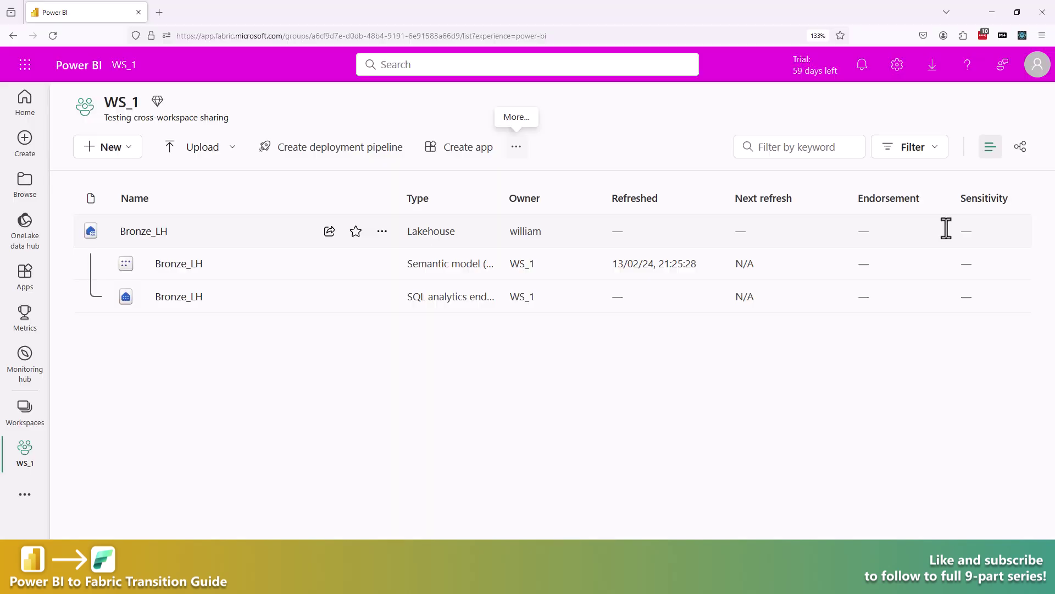
# Open Manage access for WS_1 and show the Workspace Viewer's role options.
pyautogui.click(509, 147)
pyautogui.click(548, 175)
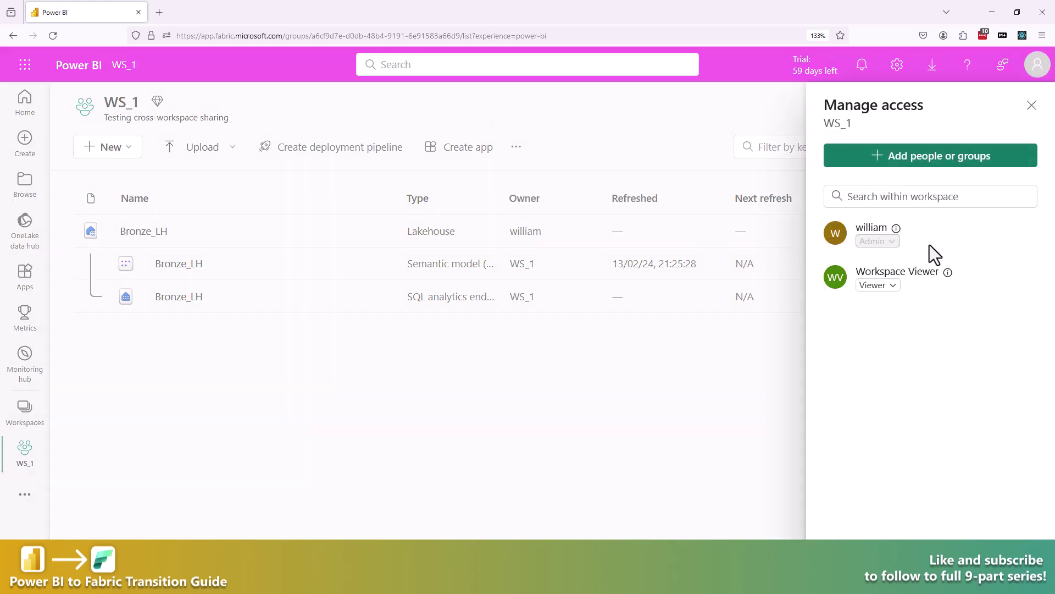
pyautogui.click(890, 284)
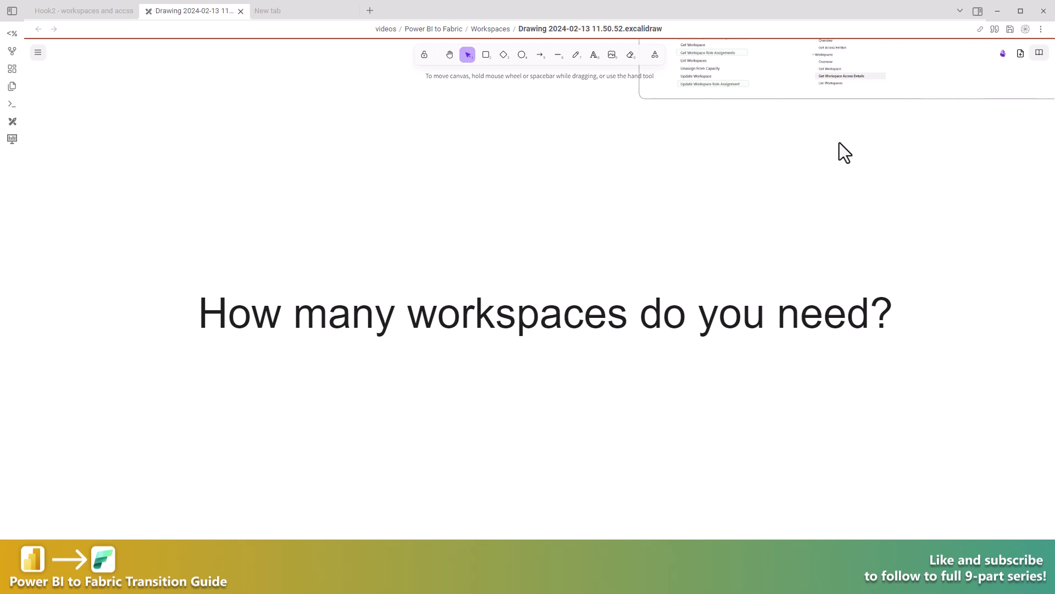
# Pan past the Data mesh approach diagram down to the Centralized approach diagram.
pyautogui.press('h')
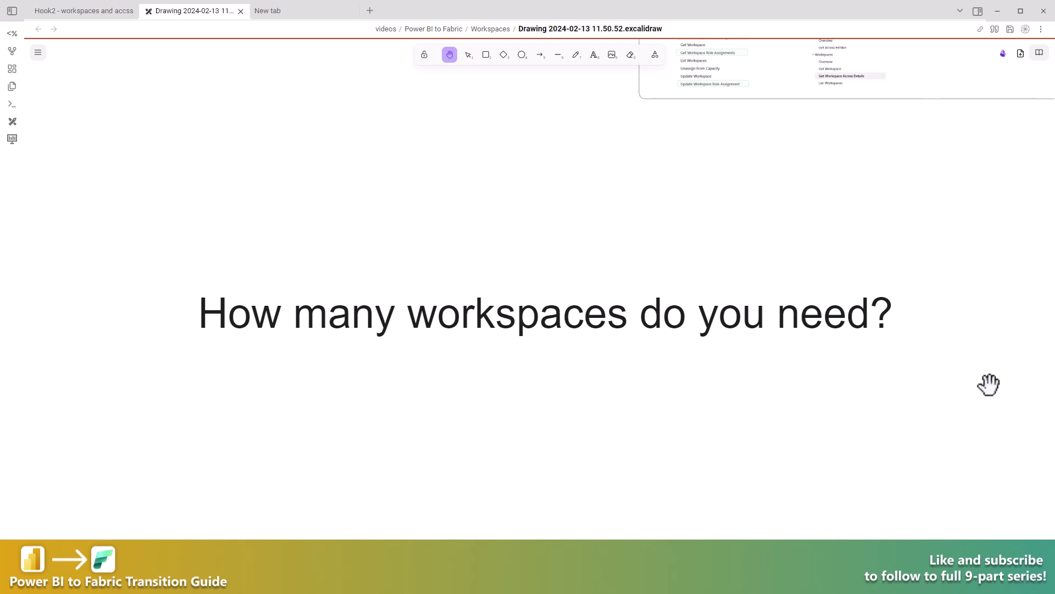
pyautogui.moveTo(759, 529); pyautogui.dragTo(829, 106)
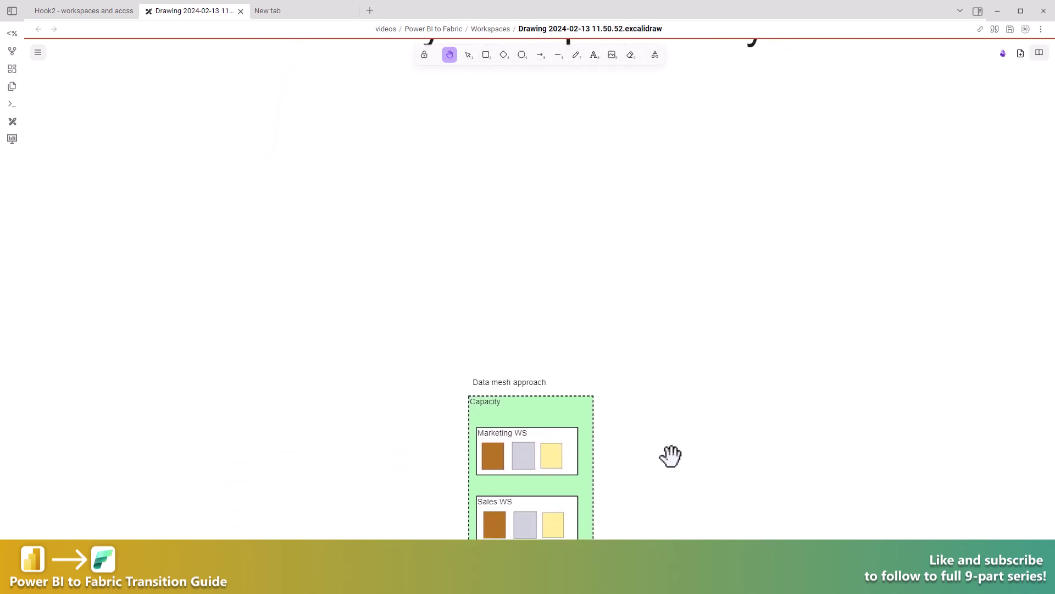
pyautogui.moveTo(669, 454); pyautogui.dragTo(628, 360)
pyautogui.scroll(5, 519, 536)
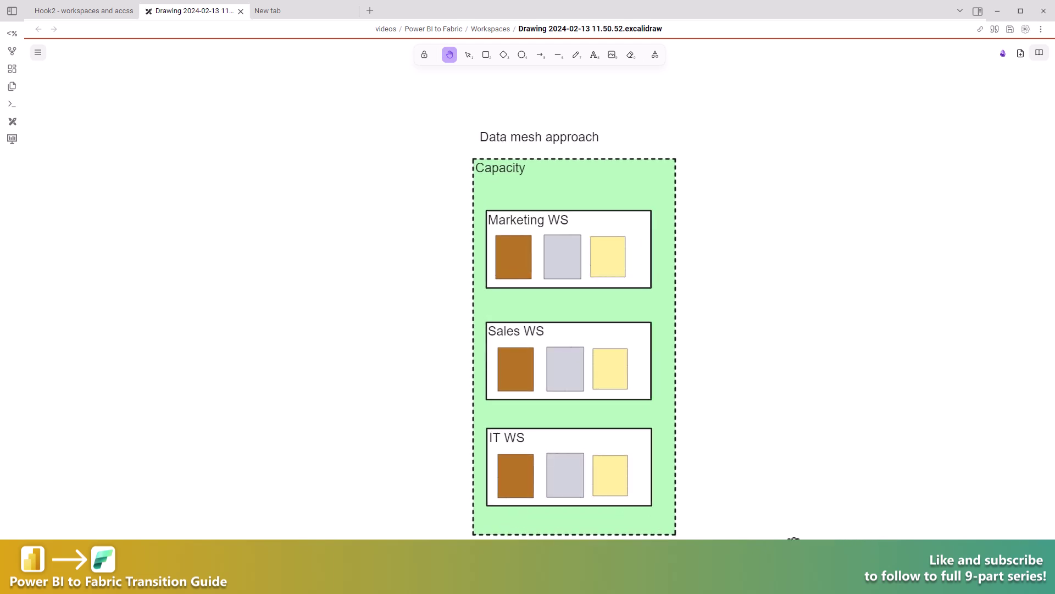
pyautogui.scroll(-10, 785, 235)
pyautogui.moveTo(812, 347); pyautogui.dragTo(775, 259)
pyautogui.scroll(3, 730, 276)
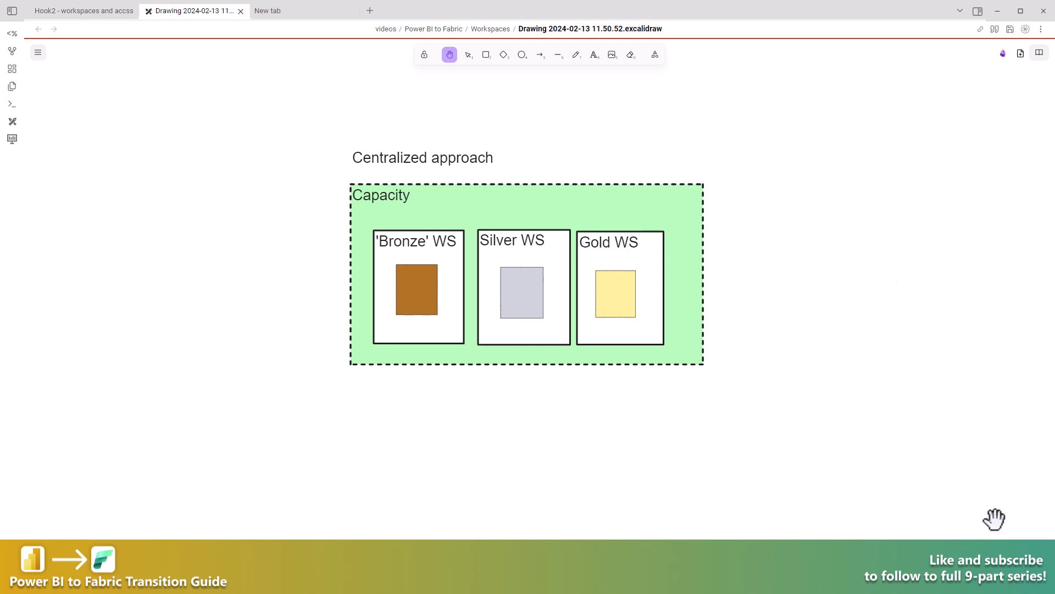
# Rename the middle and bottom 'Dev' row labels to TEST and PROD.
pyautogui.press('v')
pyautogui.scroll(-2, 918, 438)
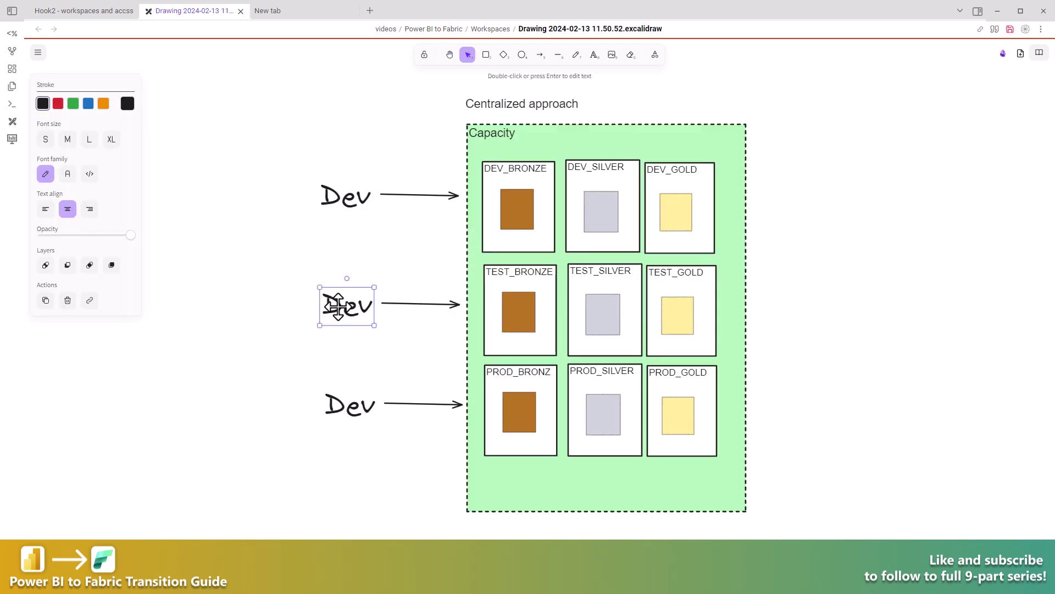
pyautogui.doubleClick(338, 307)
pyautogui.write('TEST')
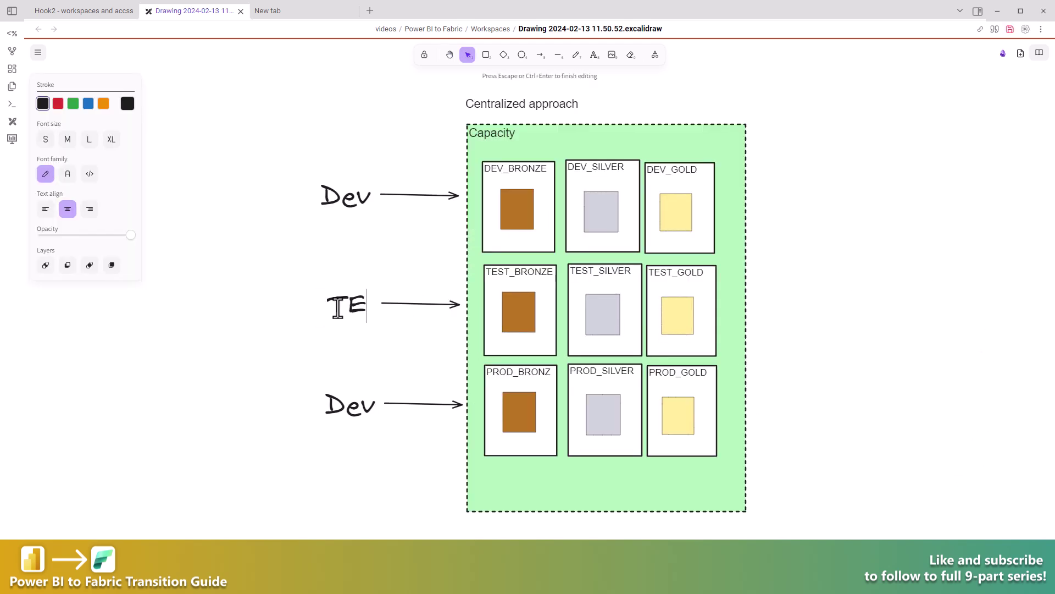
pyautogui.doubleClick(349, 408)
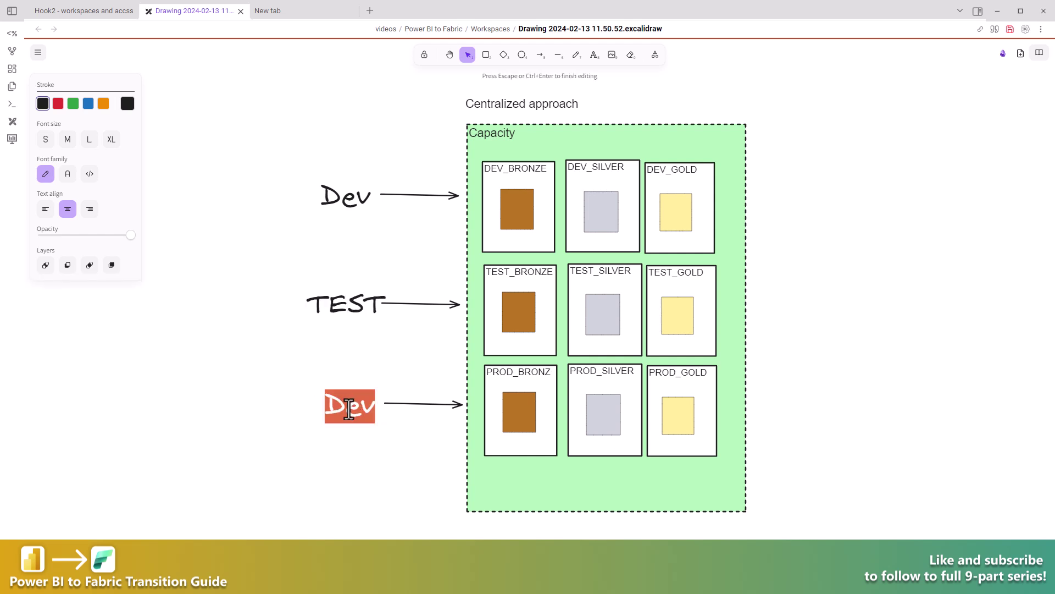
pyautogui.write('PROD')
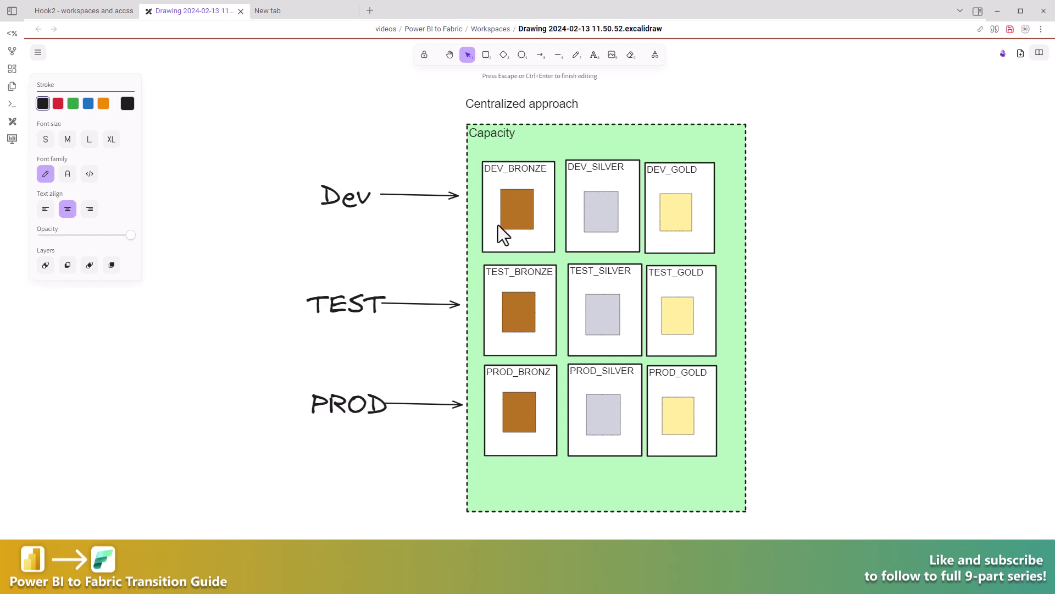
pyautogui.click(825, 221)
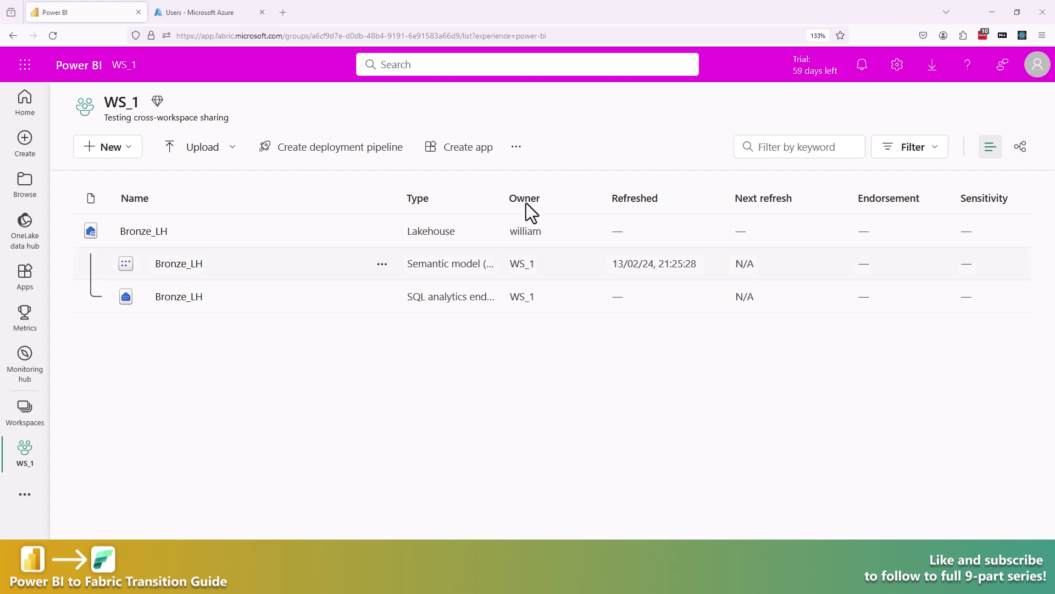
# Open Manage access for WS_1 and search its existing members for the user.
pyautogui.click(517, 146)
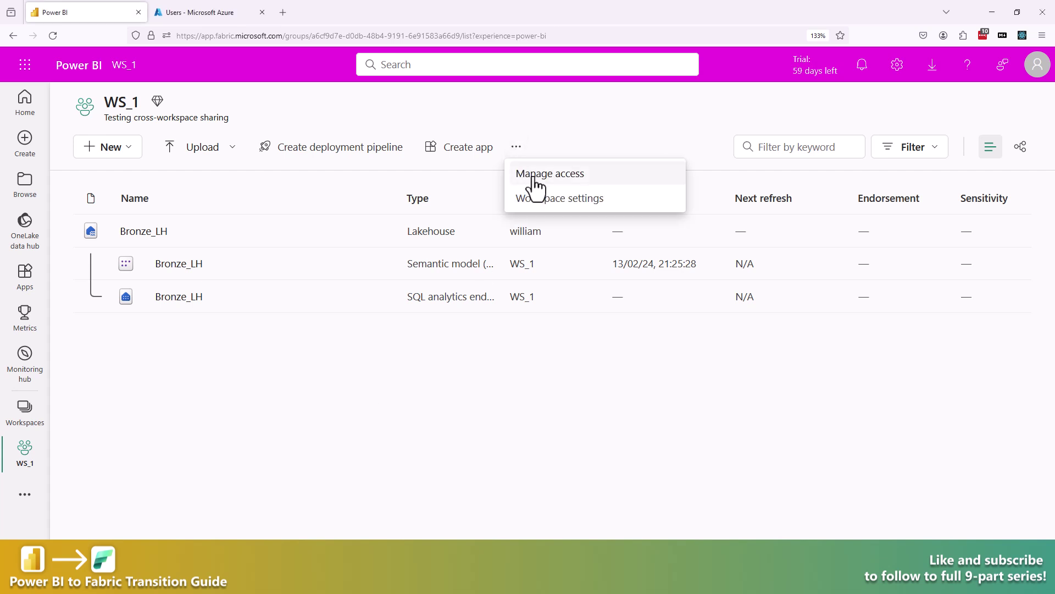
pyautogui.click(535, 181)
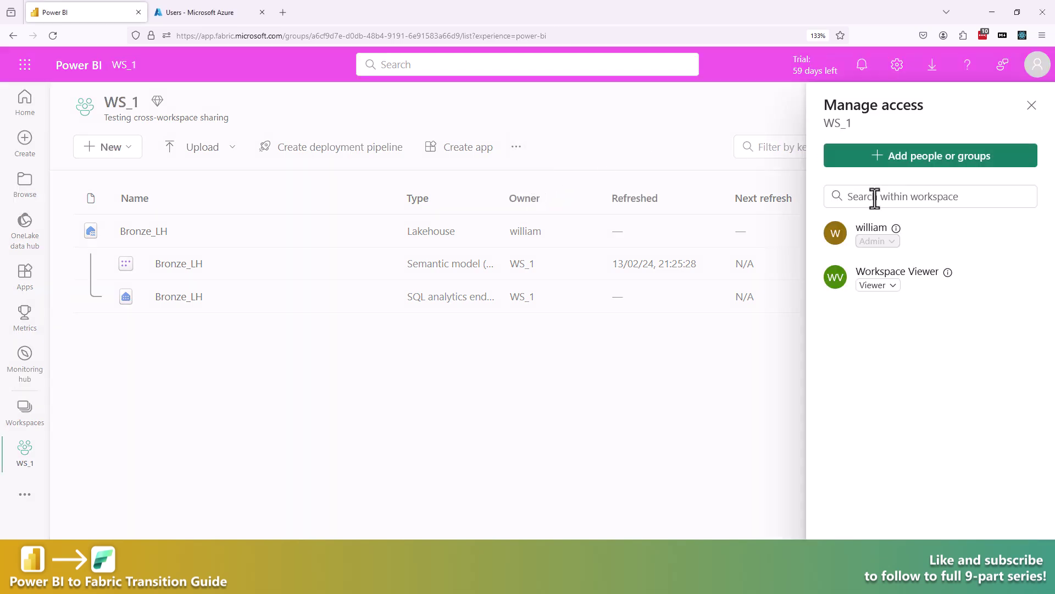
pyautogui.click(874, 198)
pyautogui.write('j')
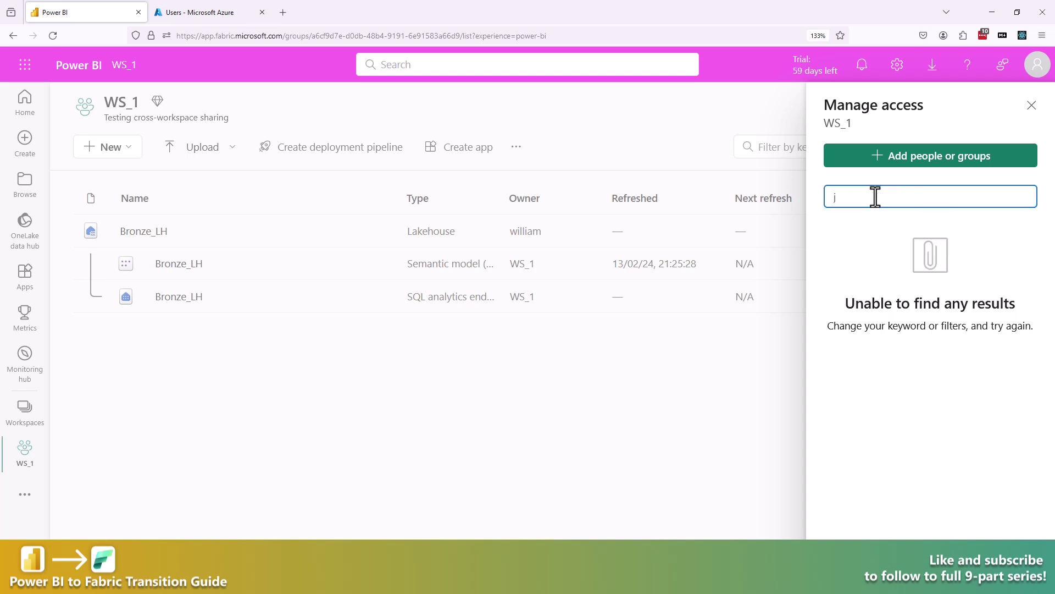
pyautogui.write('oe')
# Add the individual user to WS_1 with the Contributor role.
pyautogui.click(896, 165)
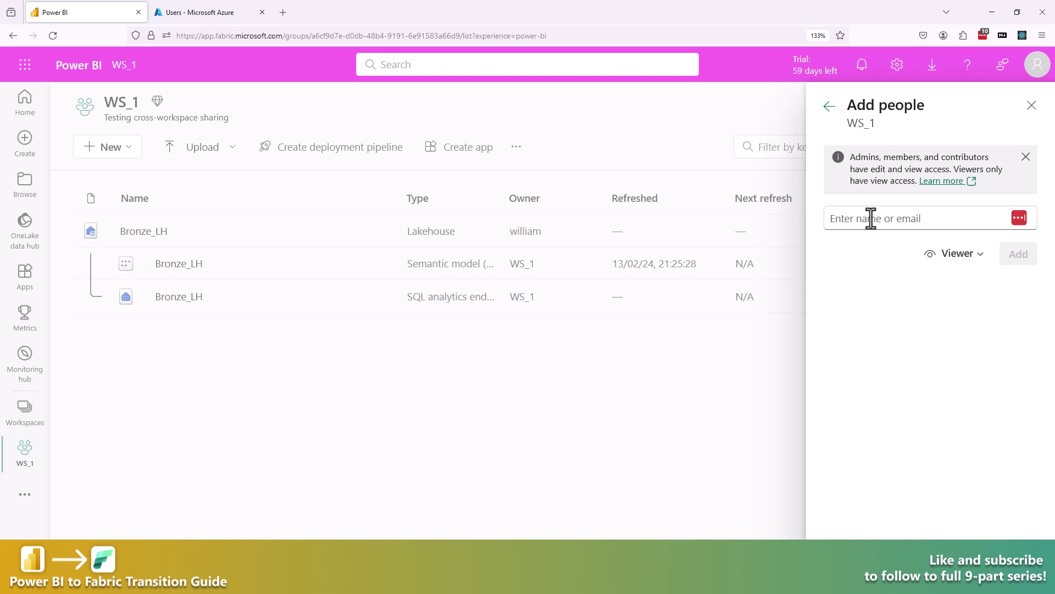
pyautogui.click(871, 218)
pyautogui.write('joe')
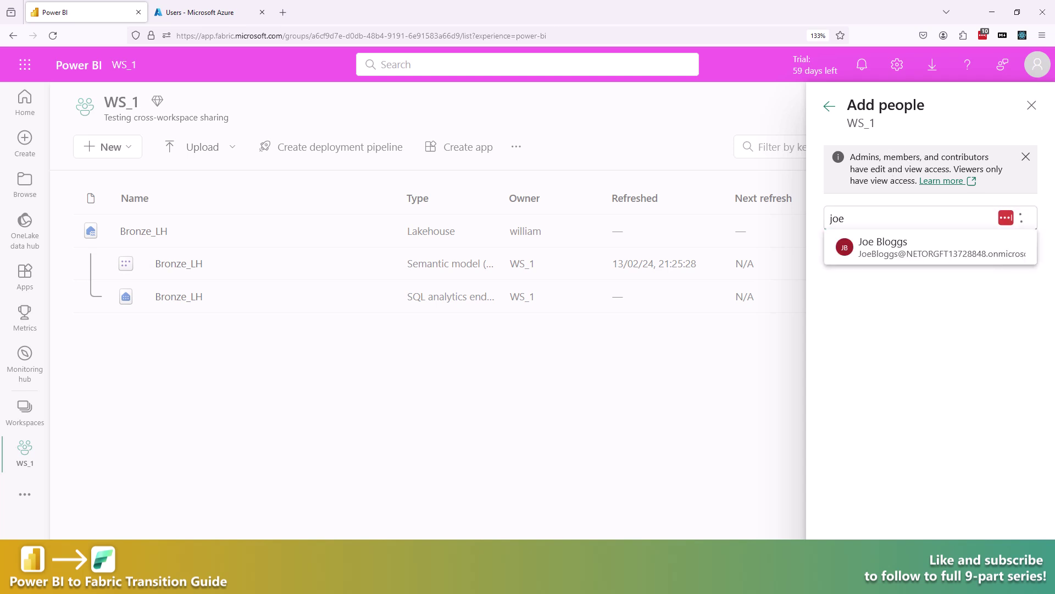
pyautogui.press('Return')
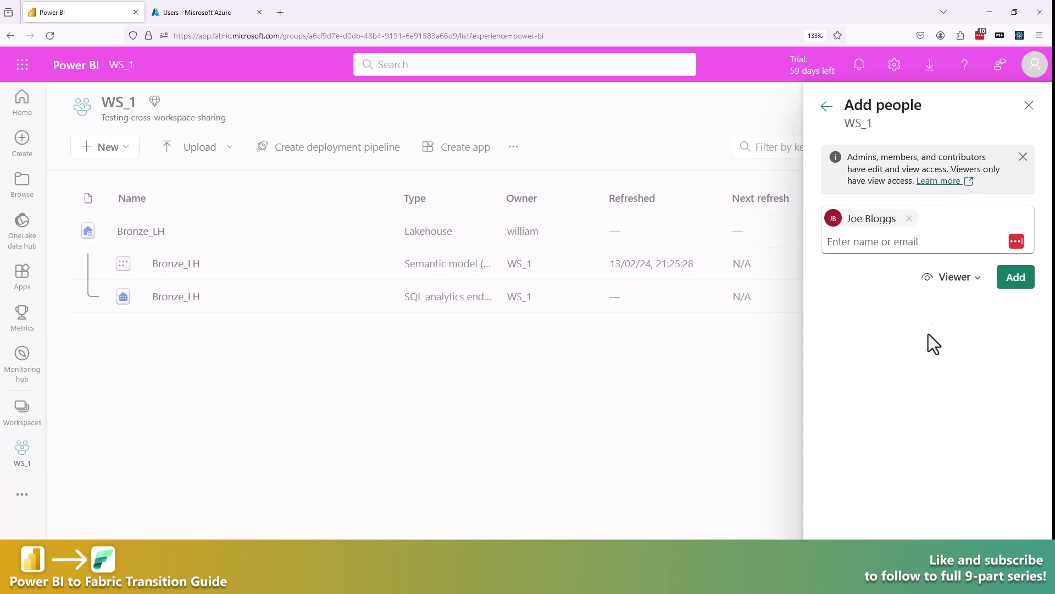
pyautogui.click(980, 280)
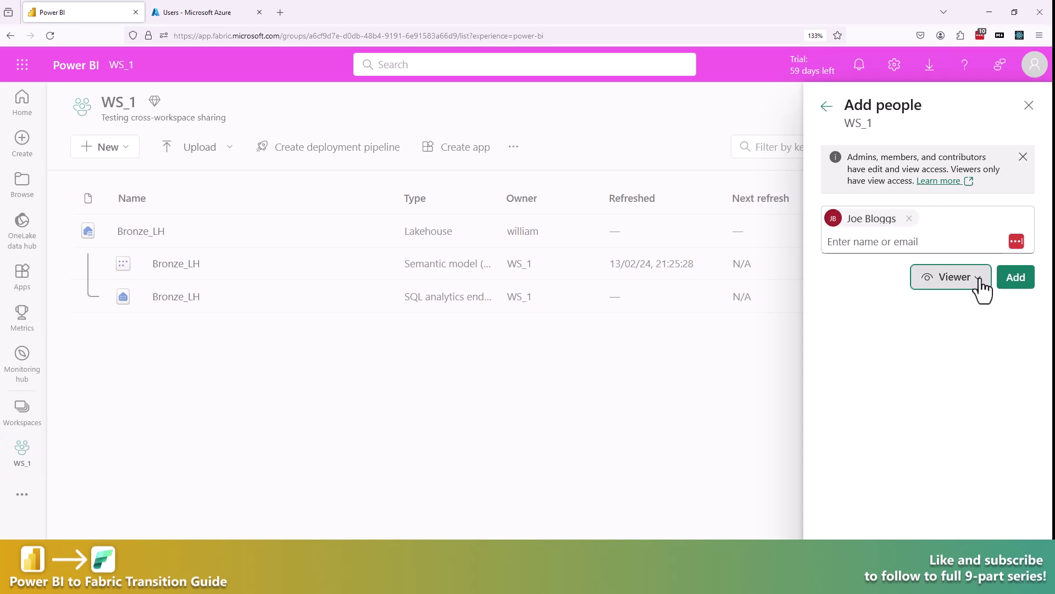
pyautogui.click(959, 369)
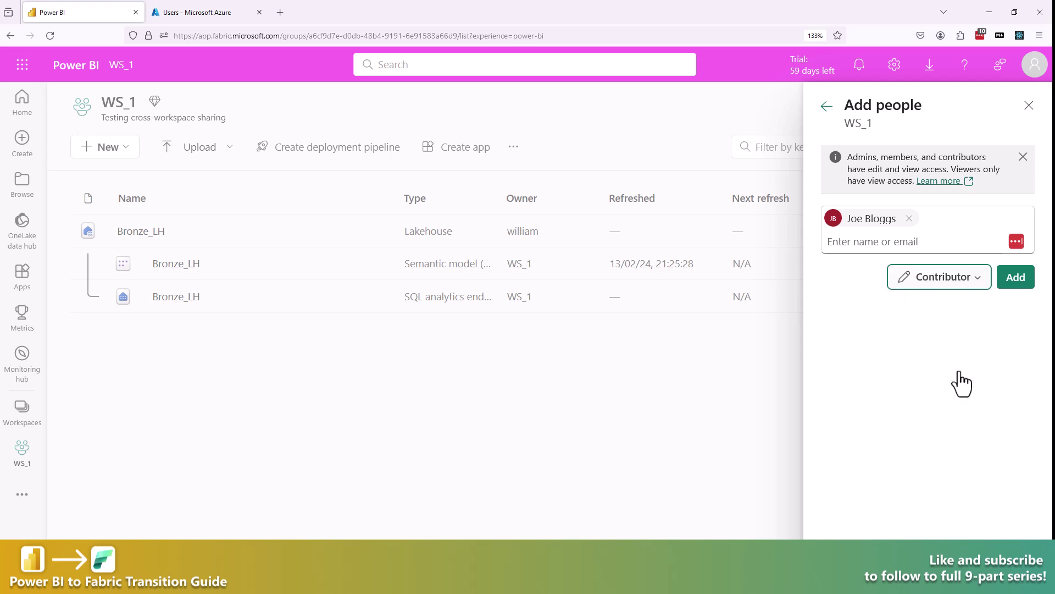
pyautogui.click(1020, 284)
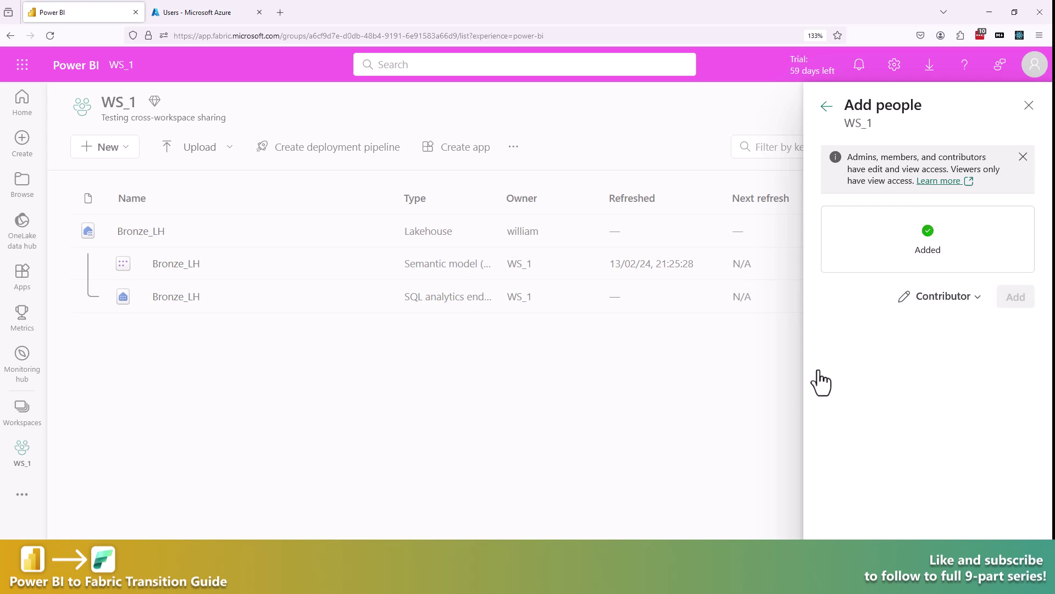
pyautogui.click(828, 105)
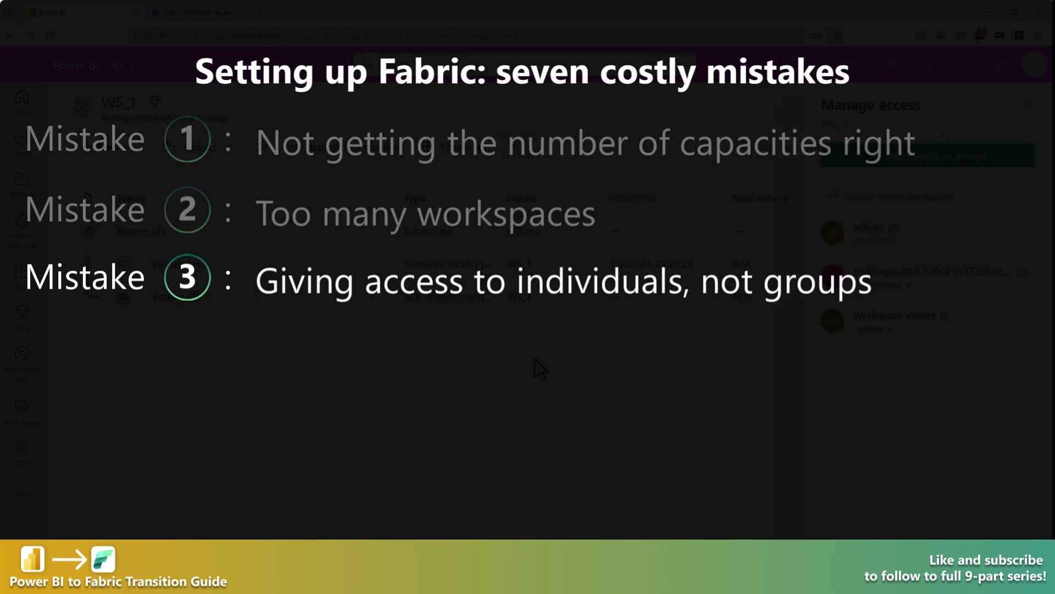
# Search 'hr' and add HR_Admins_SecurityGroup to WS_1 with the Contributor role.
pyautogui.click(894, 160)
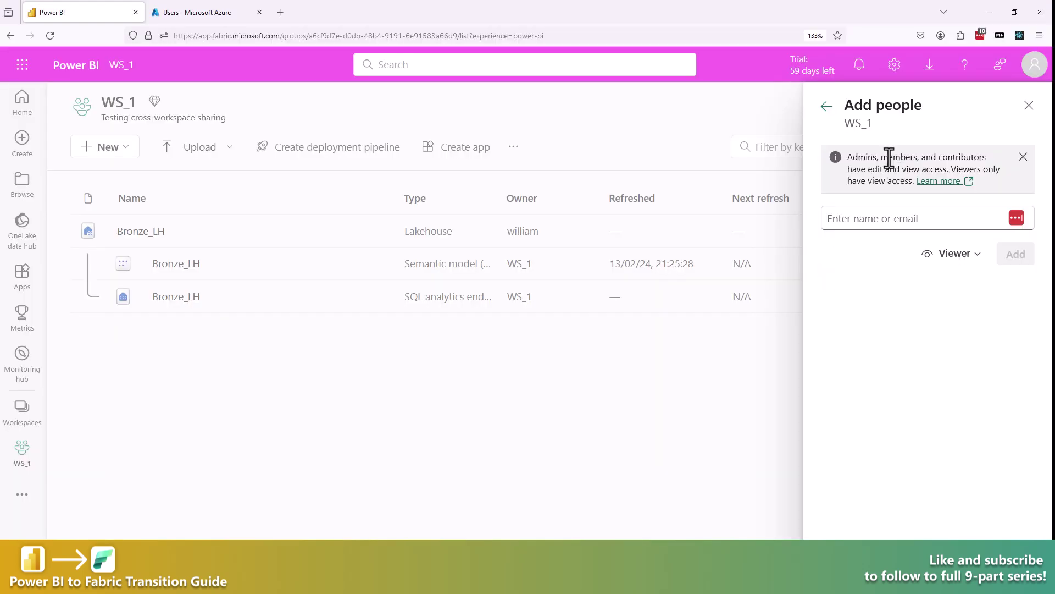
pyautogui.click(852, 219)
pyautogui.write('hr')
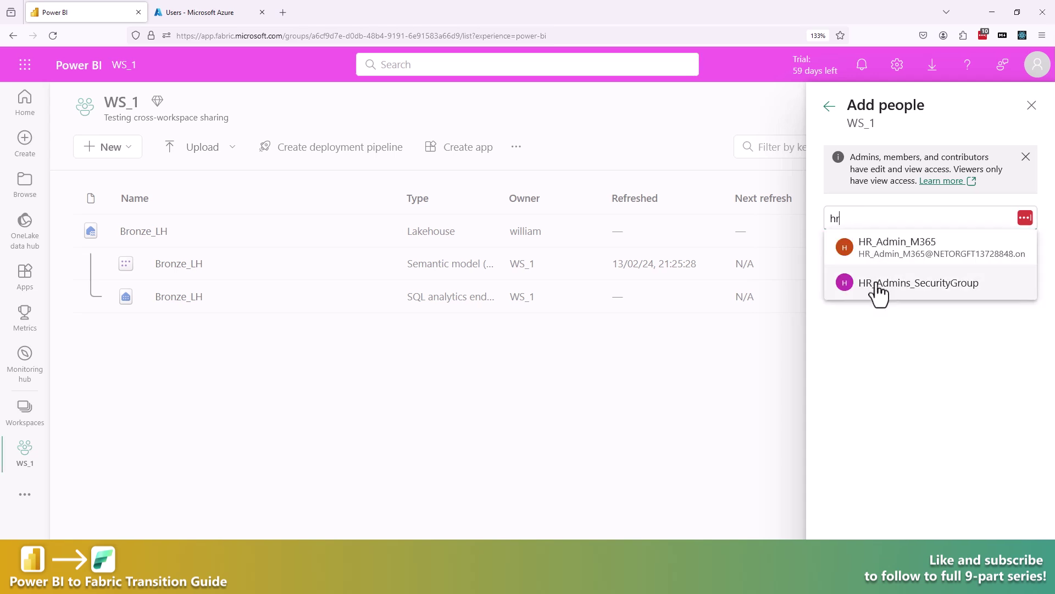
pyautogui.click(895, 294)
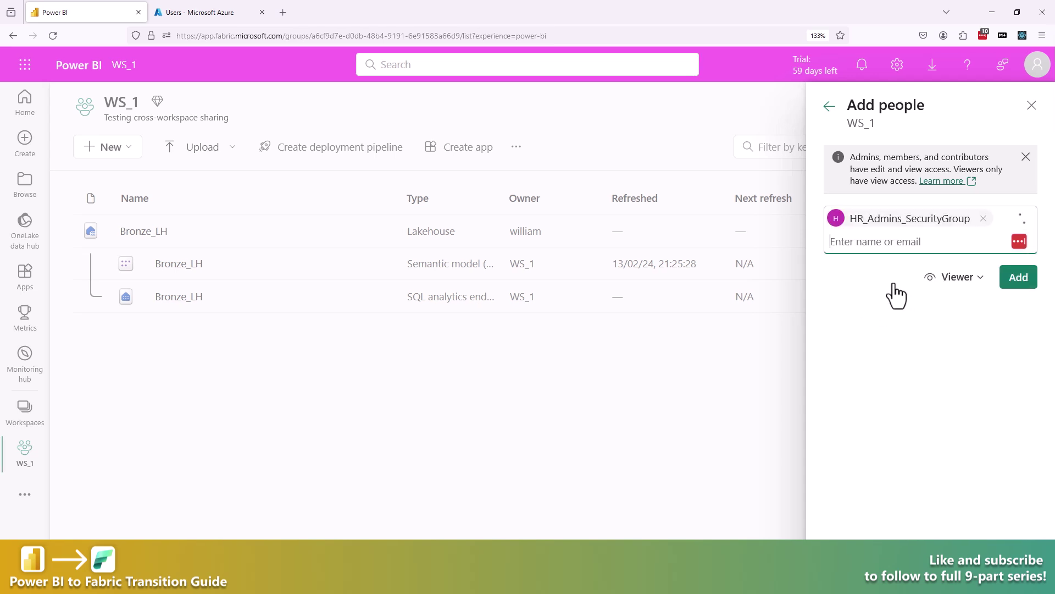
pyautogui.click(963, 281)
pyautogui.click(962, 364)
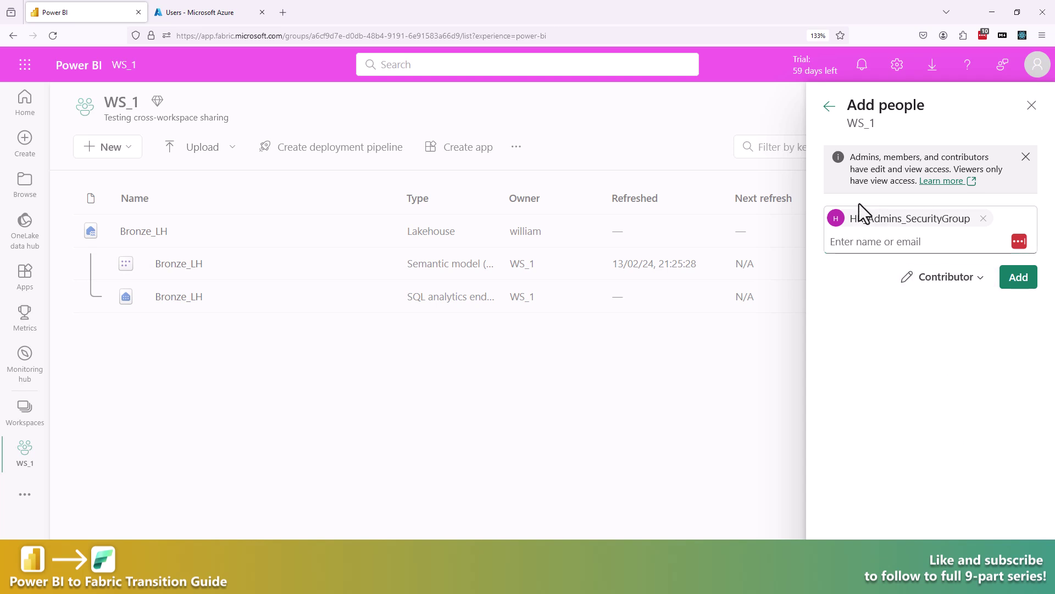
pyautogui.click(1024, 280)
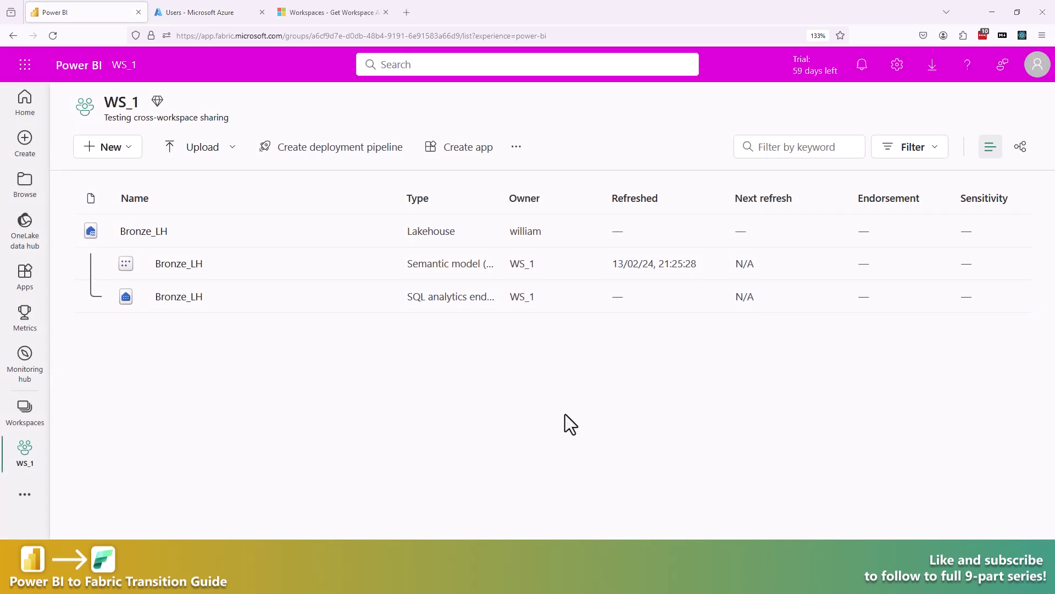
# Remove the individual user's Contributor access from WS_1 through Manage access.
pyautogui.click(516, 146)
pyautogui.click(541, 169)
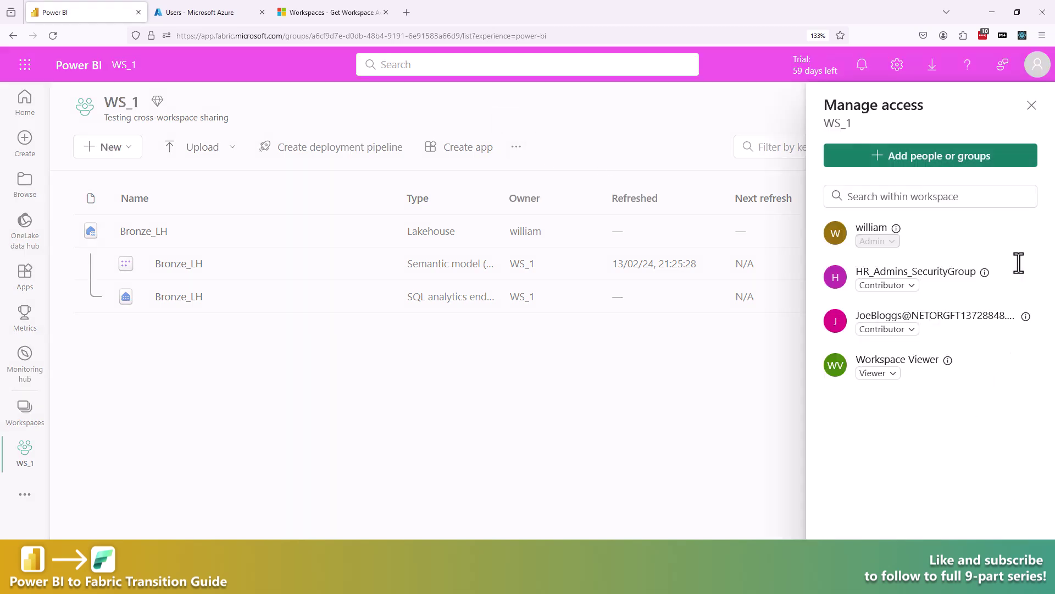
pyautogui.click(909, 330)
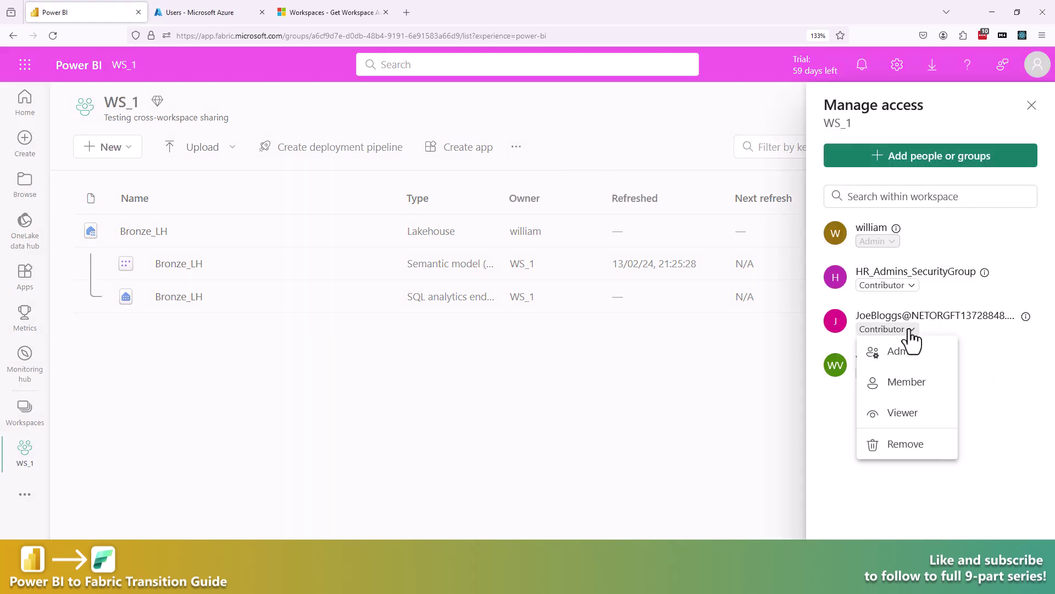
pyautogui.click(907, 445)
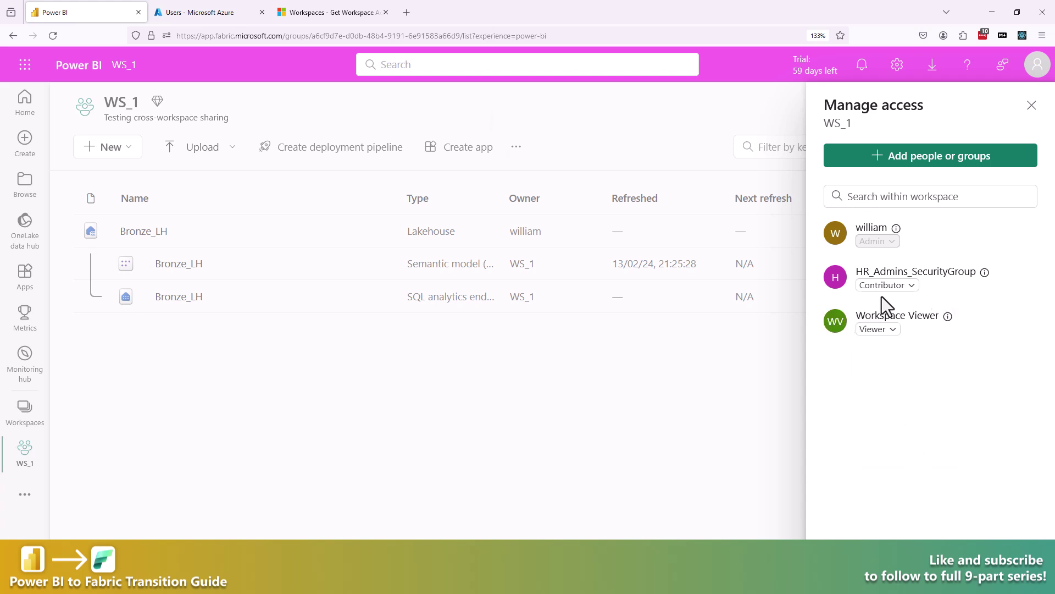
# Switch to the Get Workspace Access Details docs and select the API request URL.
pyautogui.click(330, 13)
pyautogui.scroll(-5, 520, 243)
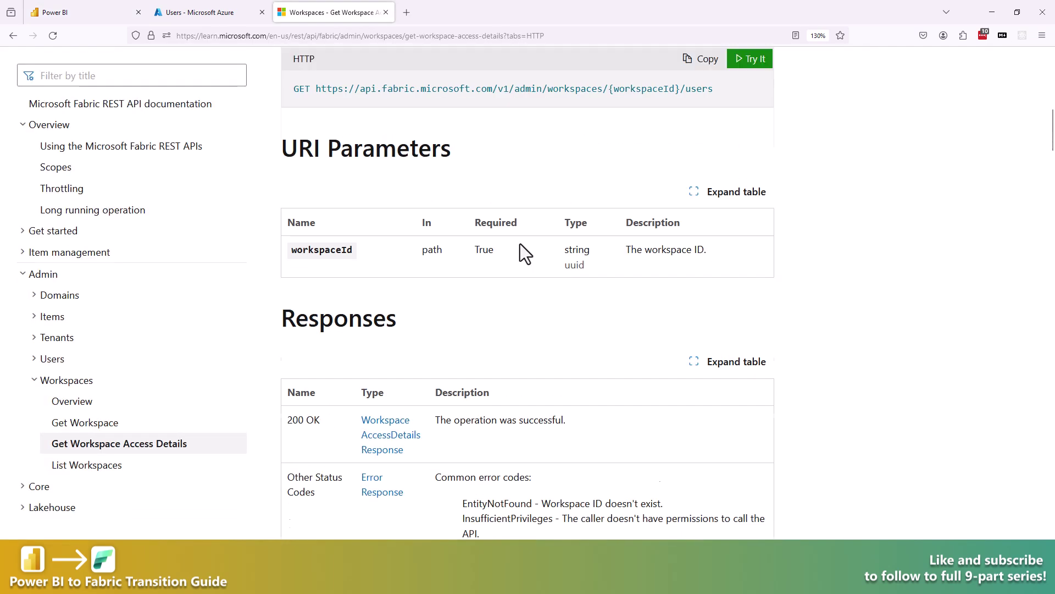
pyautogui.scroll(2, 514, 261)
pyautogui.moveTo(293, 219); pyautogui.dragTo(746, 220)
# Back on WS_1, compare the Admin, Member, Contributor and Viewer roles for the HR admin account, leaving Viewer.
pyautogui.click(745, 220)
pyautogui.hotkey('ctrl', 'Tab')
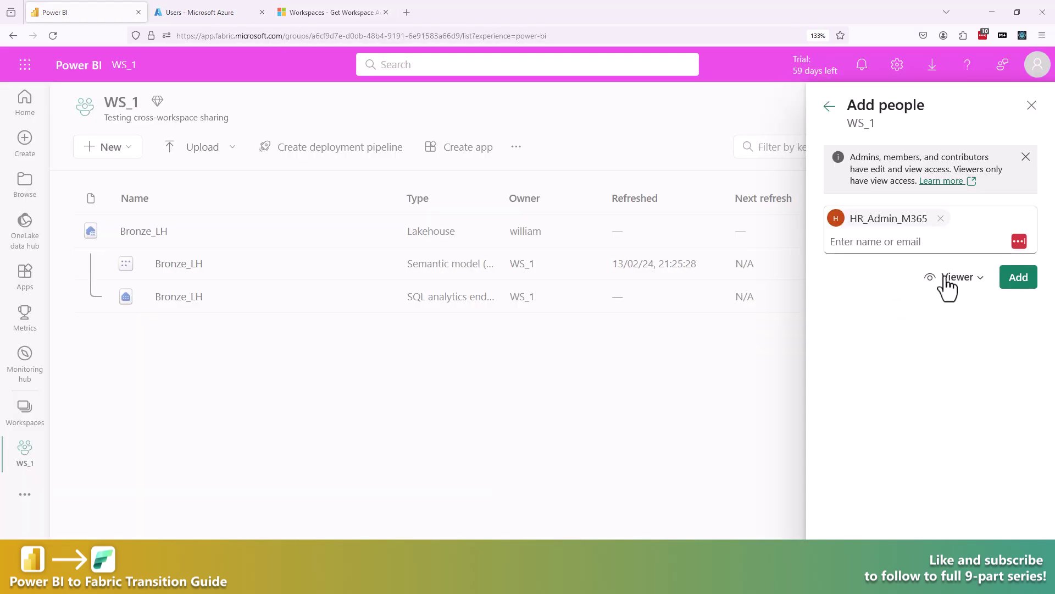
pyautogui.click(968, 286)
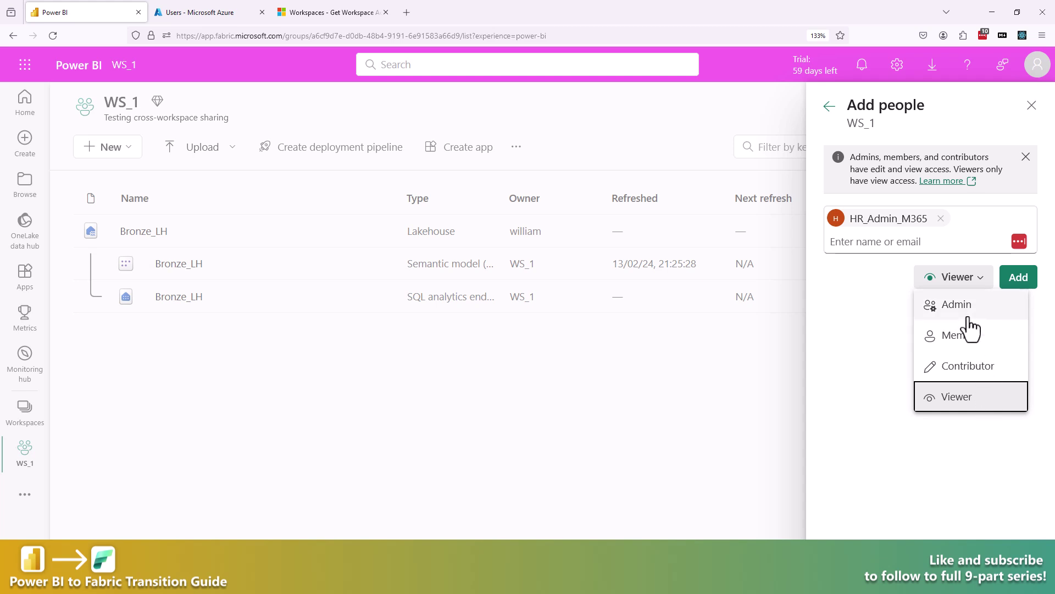
pyautogui.click(976, 410)
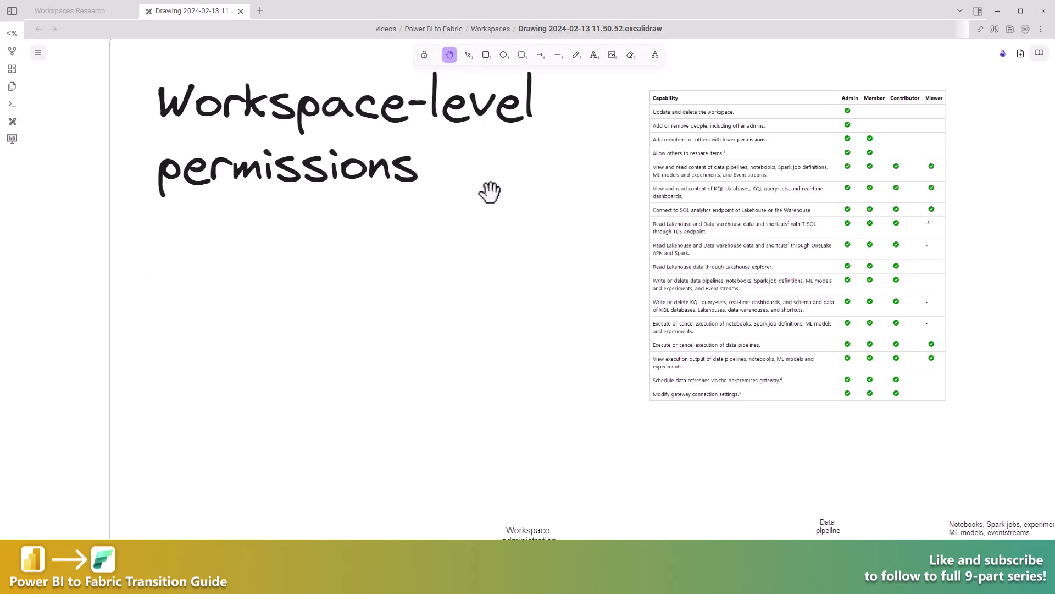
# Move the canvas past the workspace roles table to the Item-level permissions notes.
pyautogui.moveTo(531, 362); pyautogui.dragTo(440, 388)
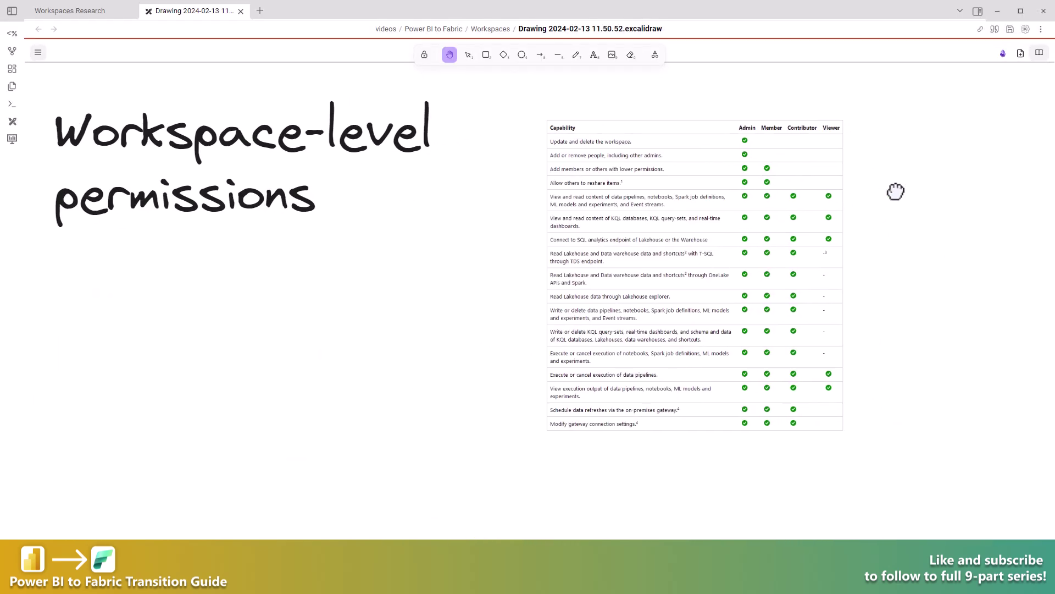
pyautogui.scroll(3, 830, 196)
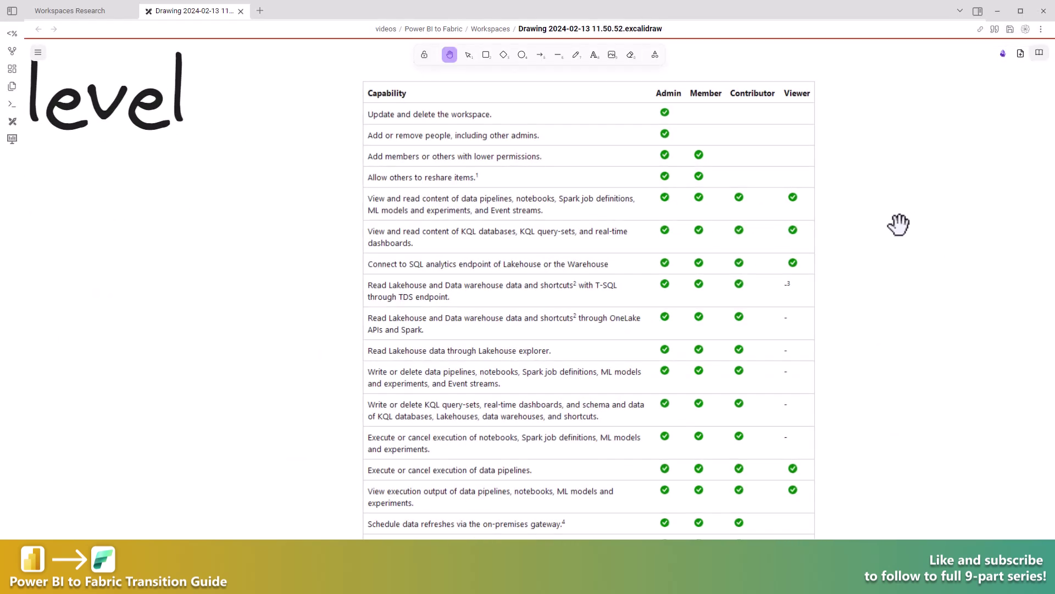
pyautogui.scroll(-5, 830, 224)
pyautogui.scroll(-3, 935, 229)
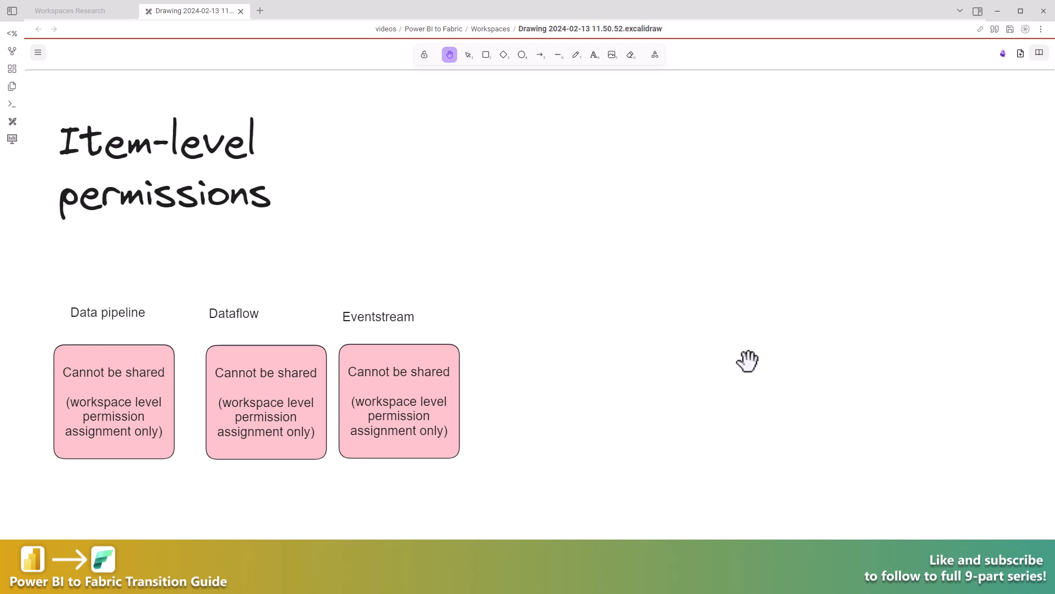
pyautogui.moveTo(747, 361); pyautogui.dragTo(785, 360)
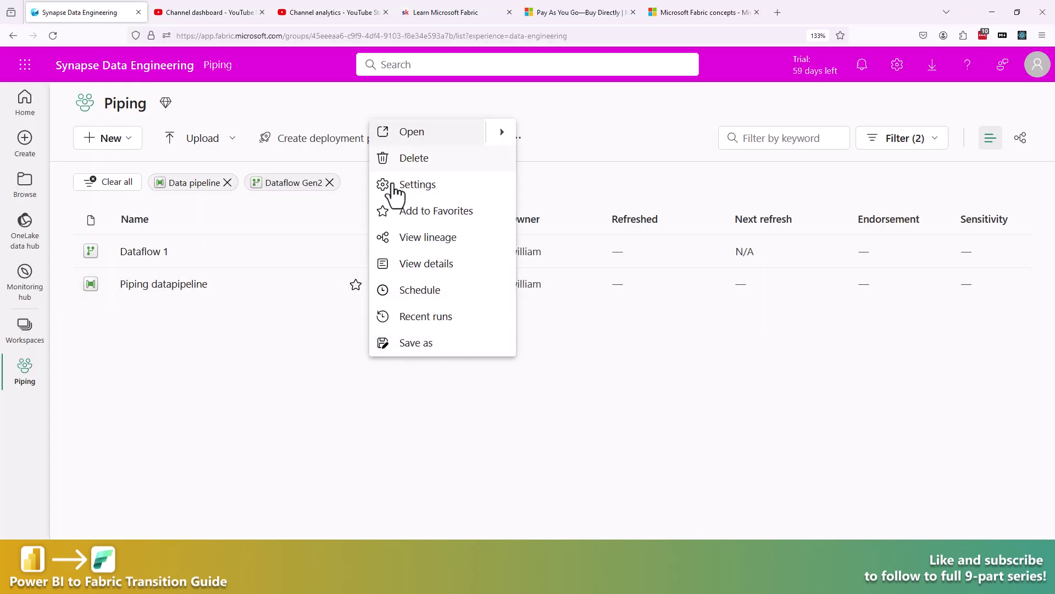
# Close the data pipeline's menu and show the actions available for Dataflow 1.
pyautogui.press('Escape')
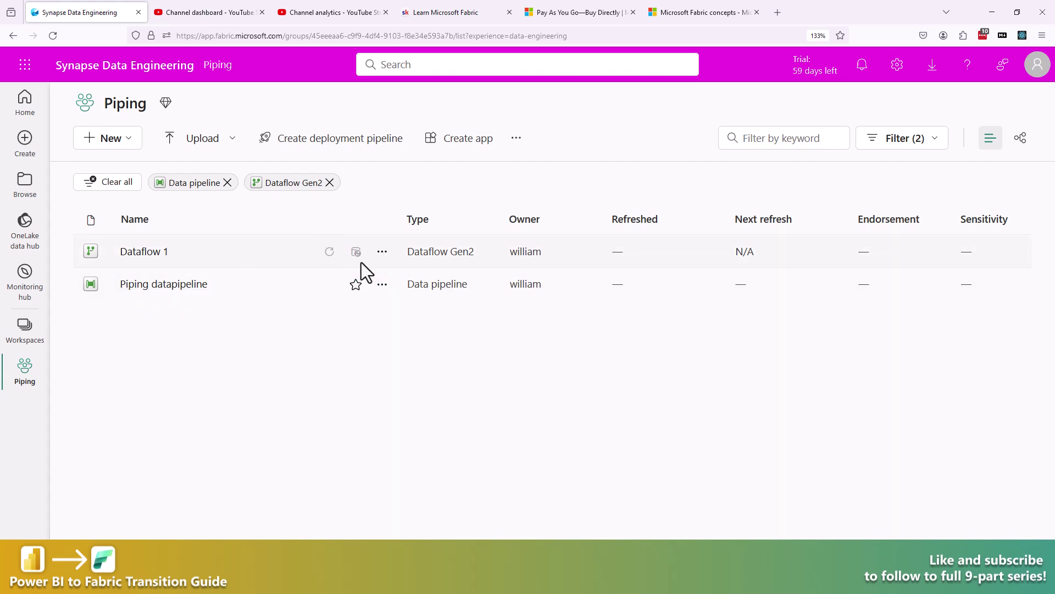
pyautogui.click(384, 254)
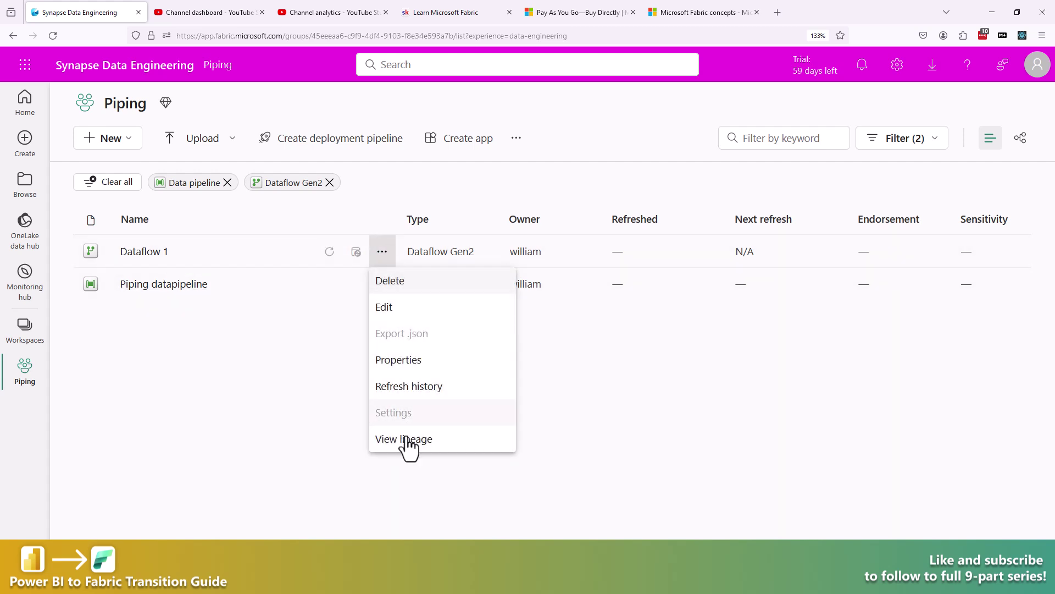
# Dismiss Dataflow 1's menu and center the Data warehouse, Lakehouse, KQL database and Notebook share dialogs.
pyautogui.click(585, 472)
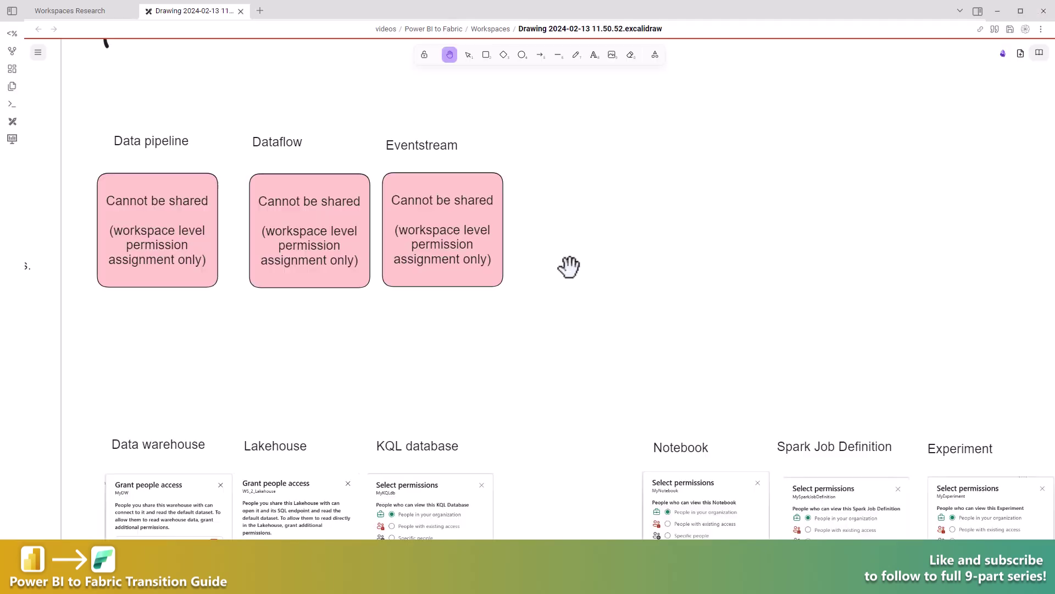
pyautogui.scroll(-5, 624, 268)
pyautogui.scroll(3, 663, 125)
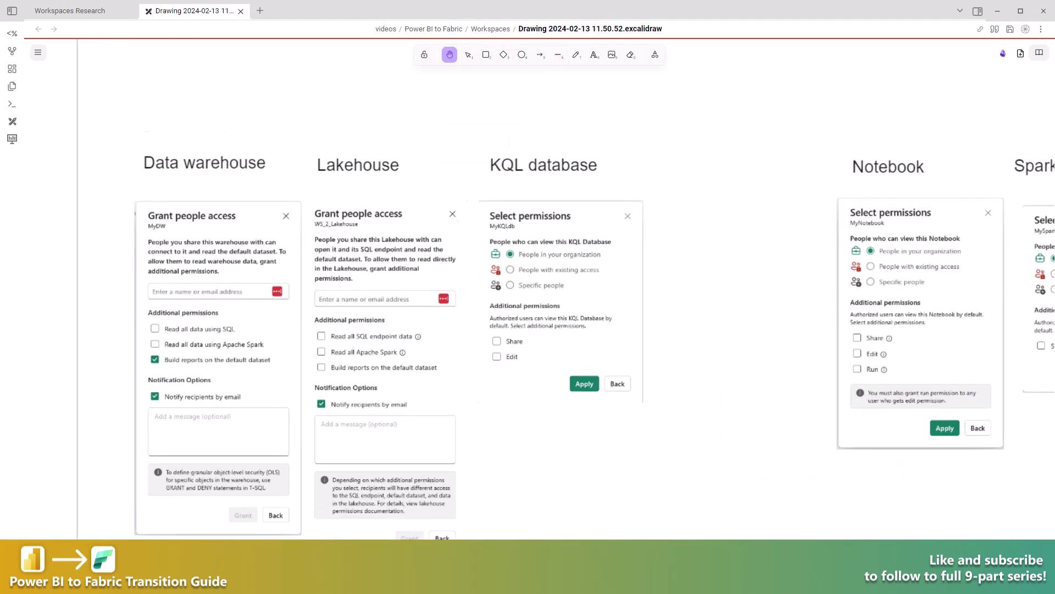
pyautogui.scroll(1, 178, 532)
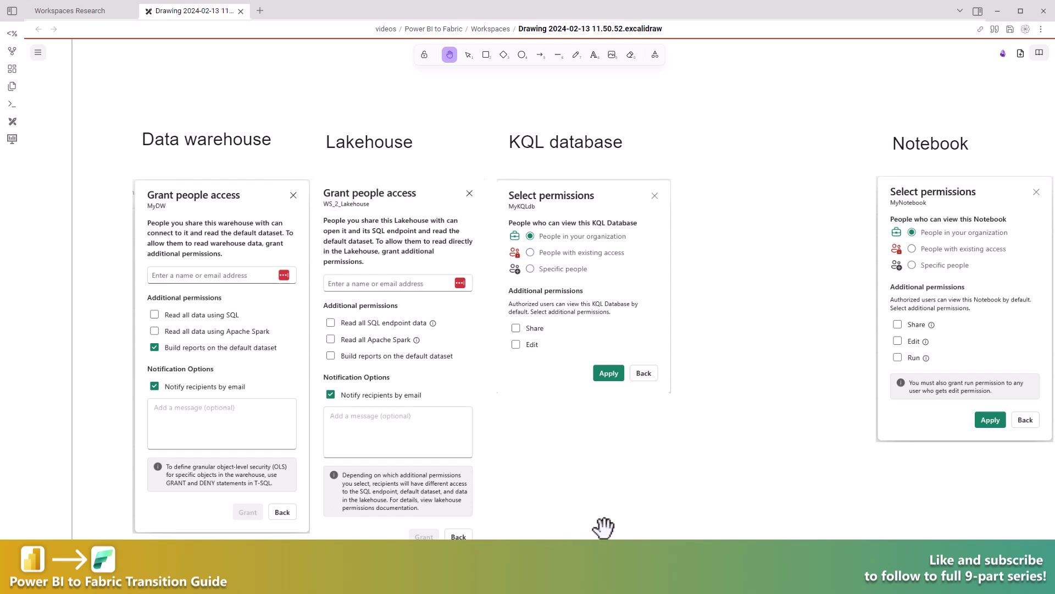
pyautogui.moveTo(604, 528); pyautogui.dragTo(626, 518)
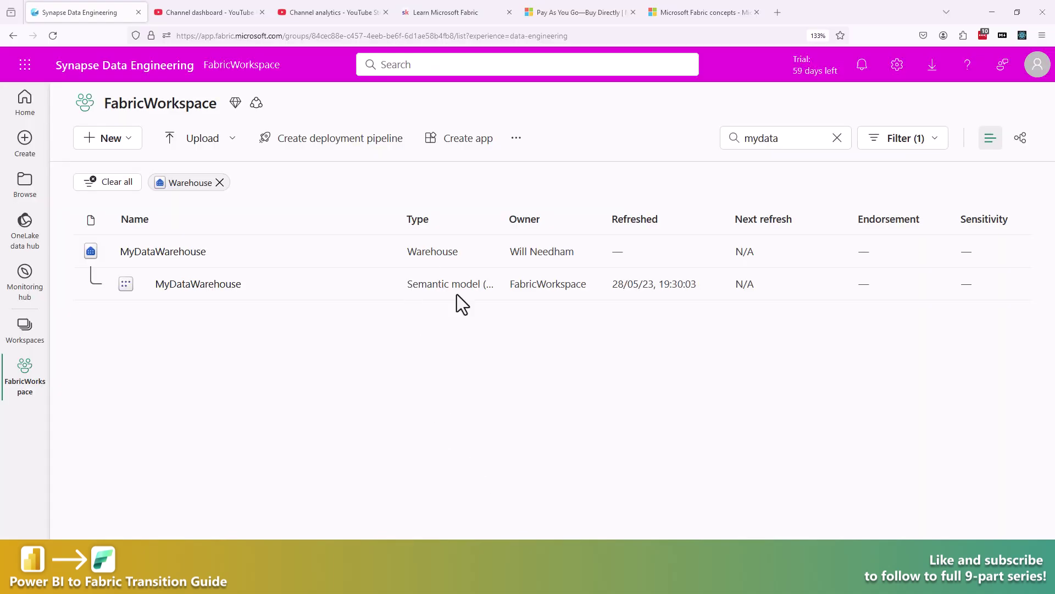
pyautogui.click(383, 259)
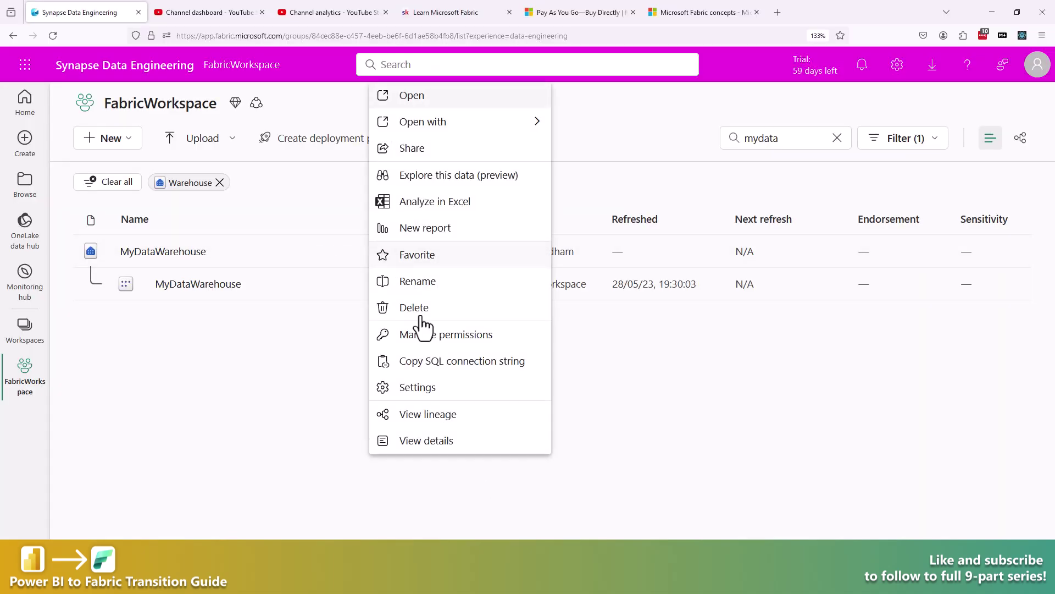
pyautogui.click(413, 151)
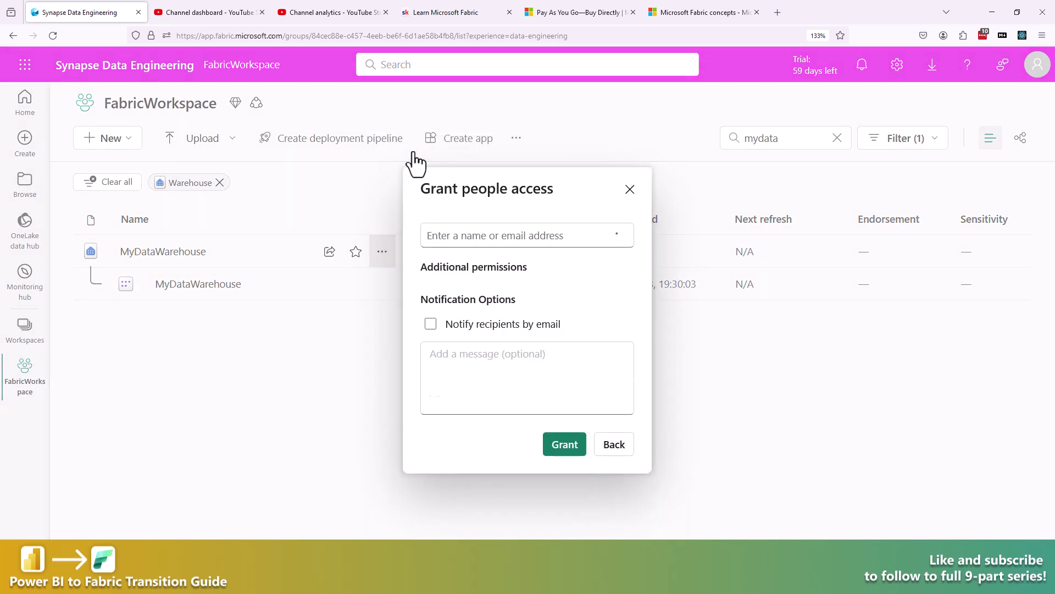
pyautogui.click(431, 261)
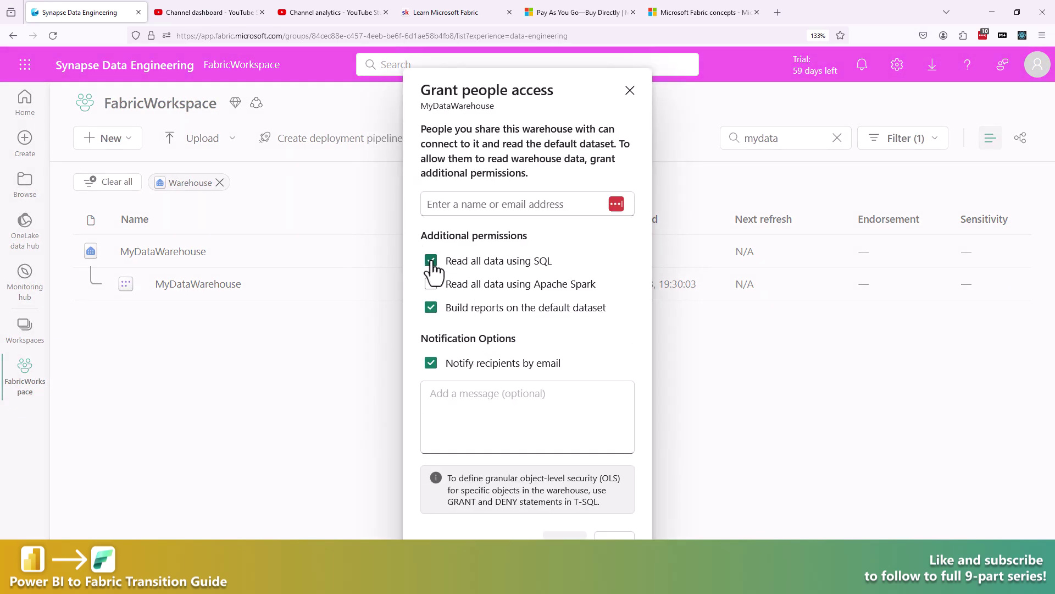
pyautogui.click(473, 205)
pyautogui.write('hr')
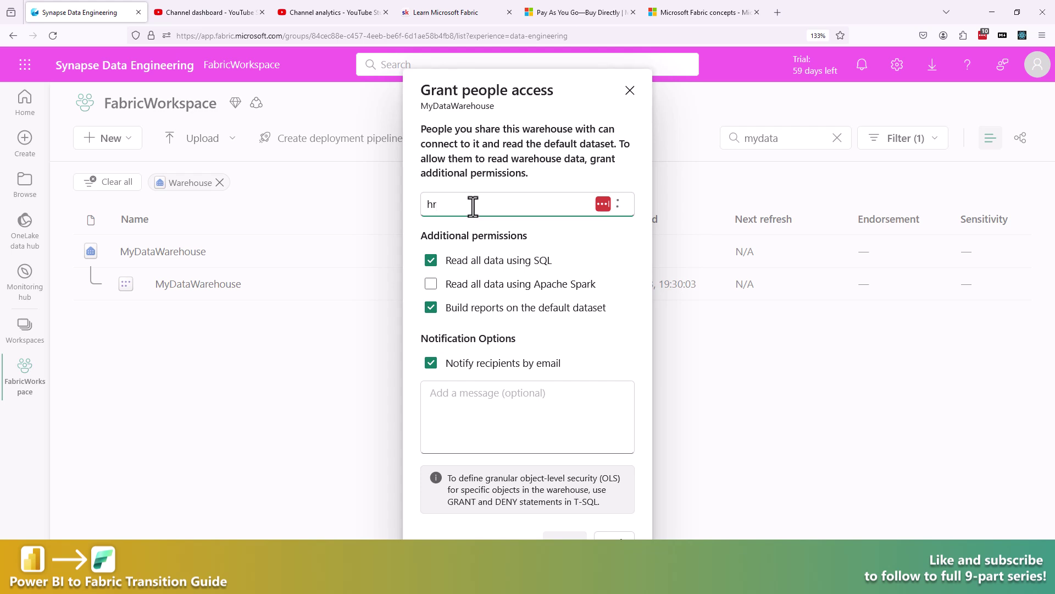
pyautogui.click(469, 230)
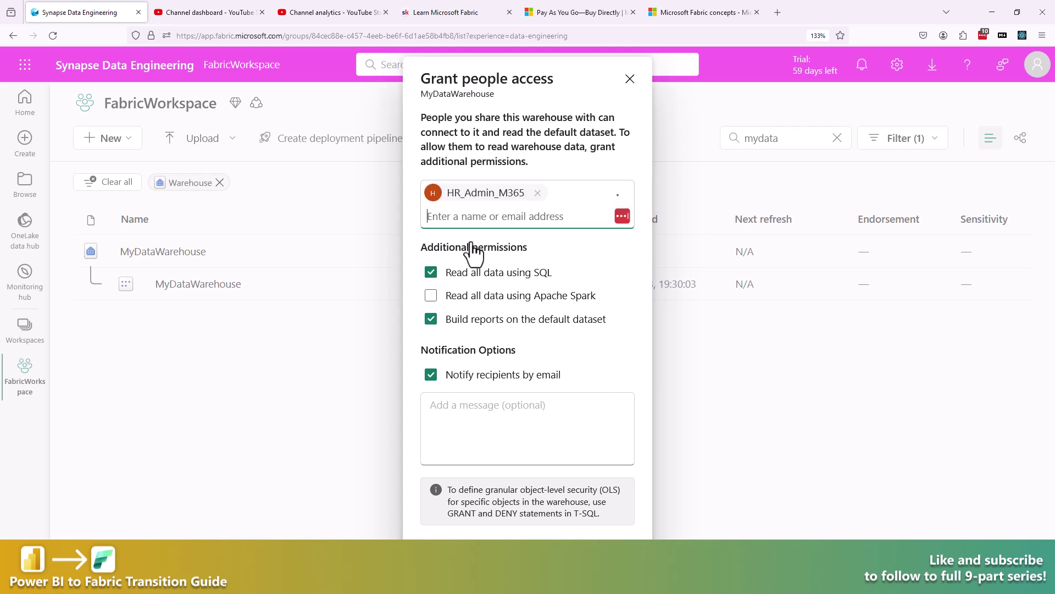
pyautogui.click(462, 434)
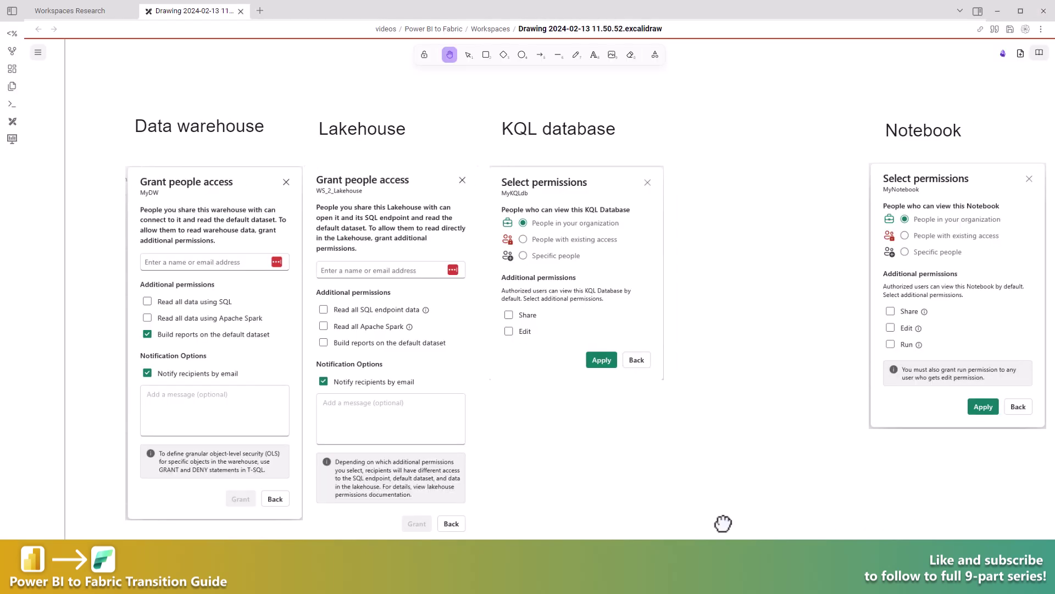
# Scroll past the Notebook, Spark Job Definition, Experiment and ML Model dialogs to the granular permissions notes.
pyautogui.hscroll(5, 723, 522)
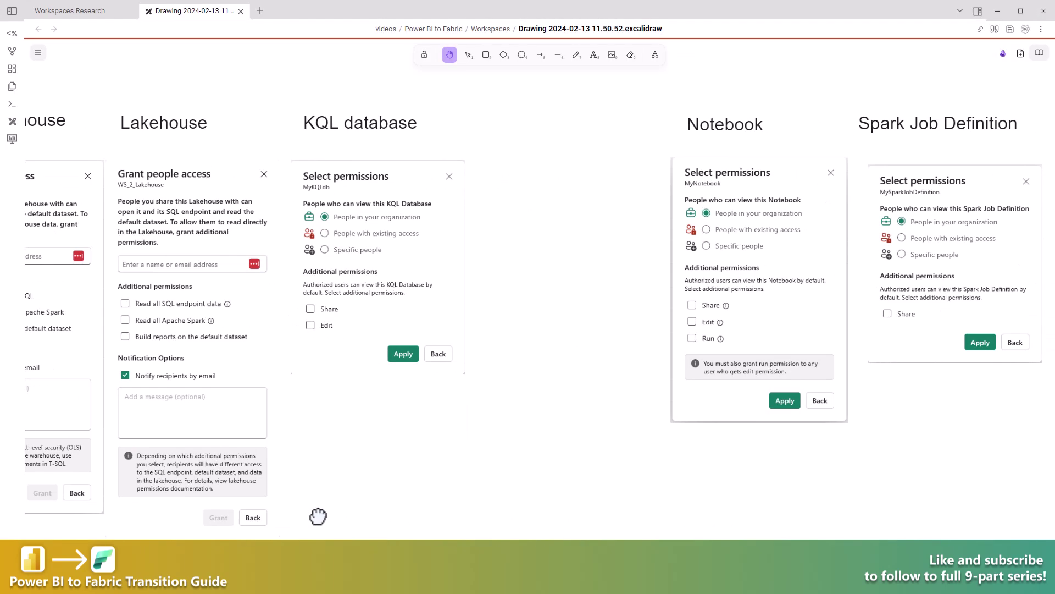
pyautogui.hscroll(8, 934, 474)
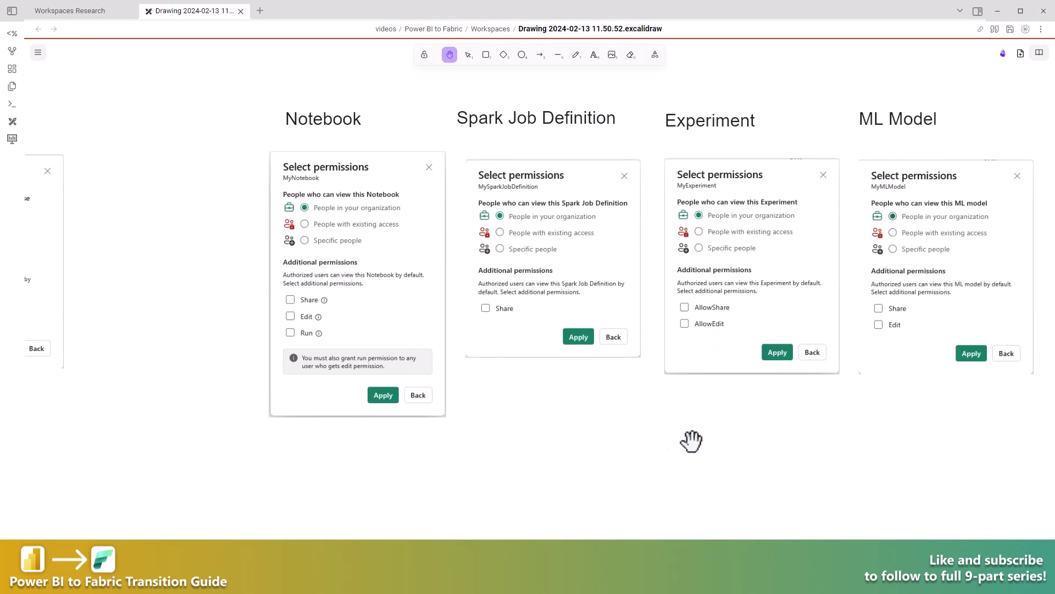
pyautogui.scroll(2, 519, 471)
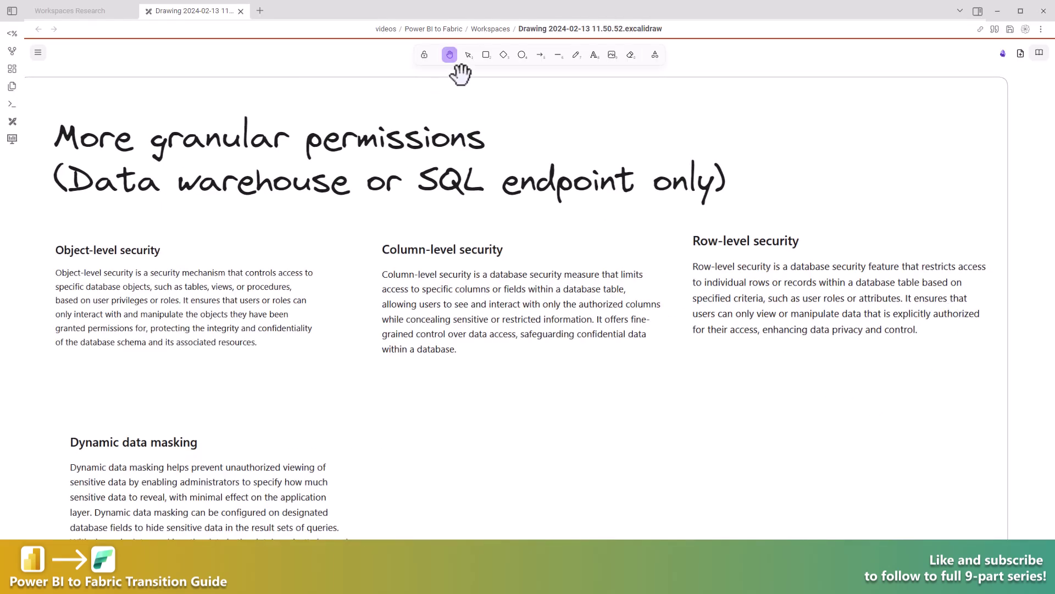
# Pan the canvas right to reveal the Cross-workspace constraints section.
pyautogui.moveTo(718, 103)
pyautogui.mouseDown()
pyautogui.moveTo(765, 107)
pyautogui.moveTo(735, 109)
pyautogui.mouseUp()
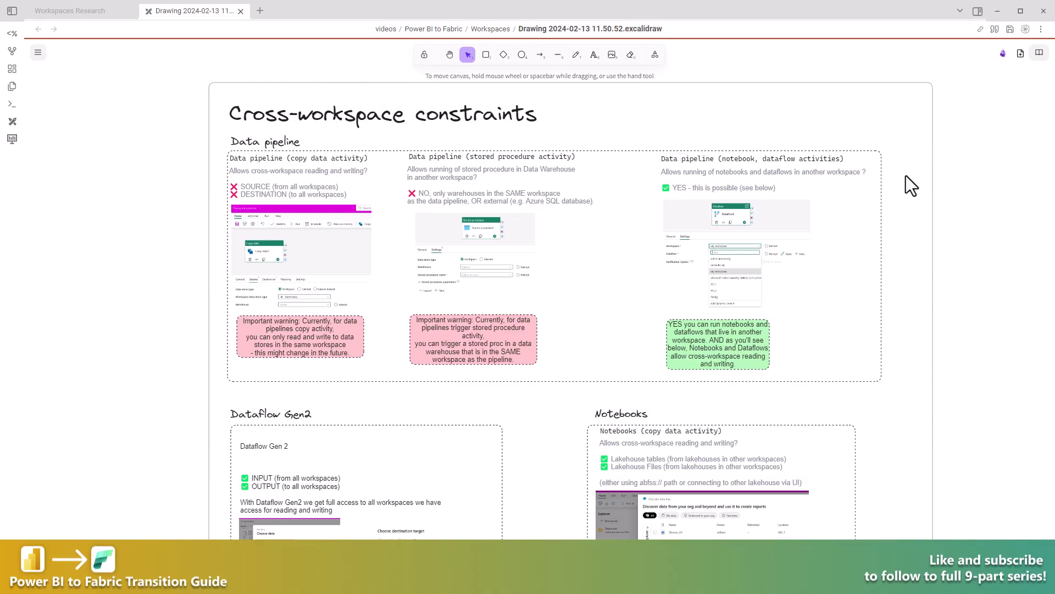
# Zoom into the Data pipeline notes, scroll down to the Notebooks notes, and switch to the selection tool.
pyautogui.scroll(1, 907, 177)
pyautogui.scroll(1, 62, 87)
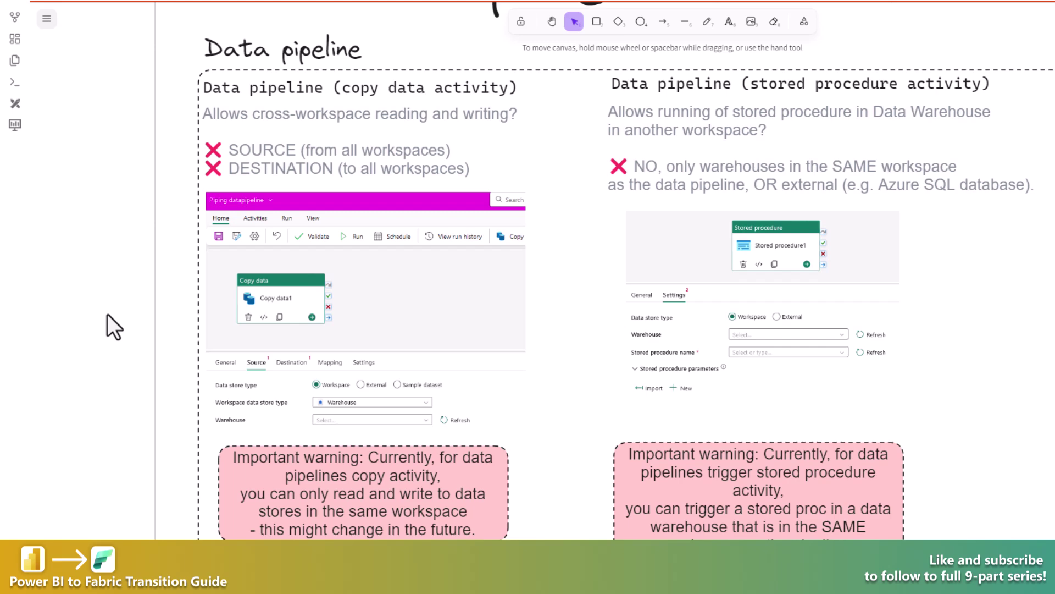
pyautogui.scroll(-10, 107, 315)
pyautogui.hscroll(10, 369, 292)
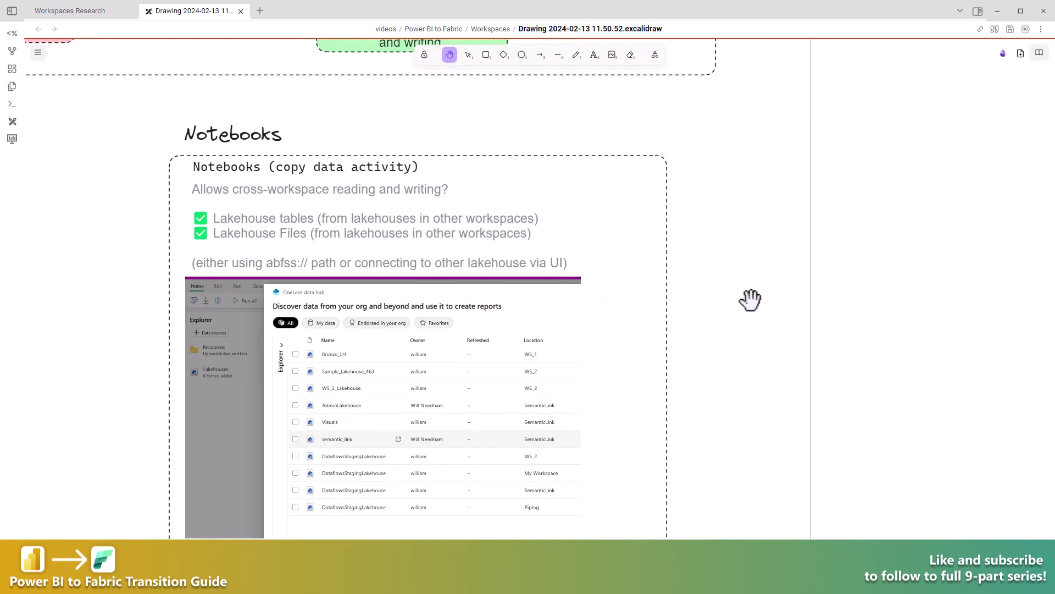
pyautogui.press('v')
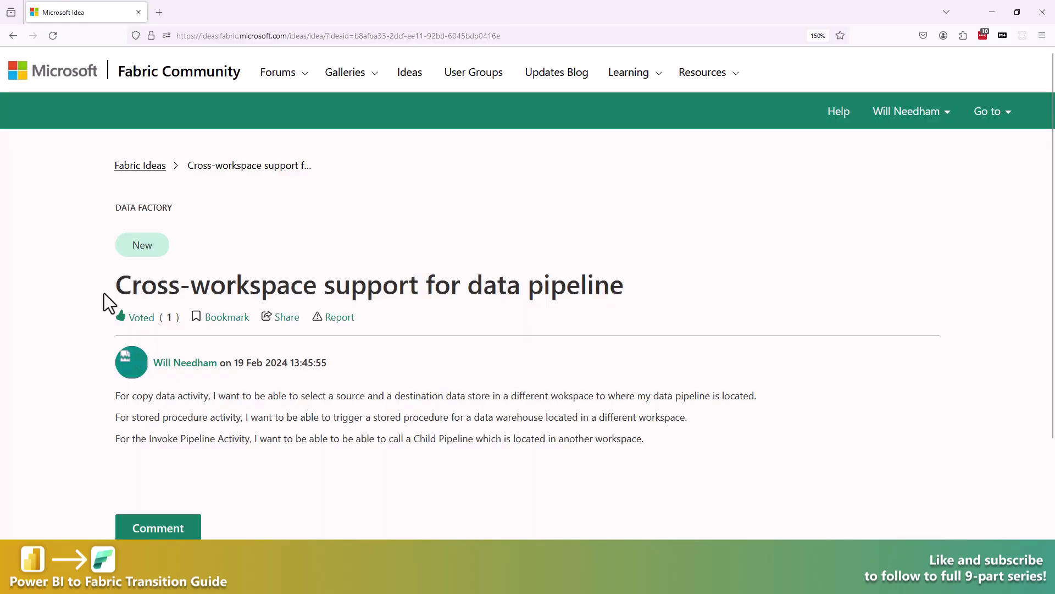
pyautogui.moveTo(103, 292); pyautogui.dragTo(730, 285)
pyautogui.click(730, 285)
pyautogui.moveTo(117, 391); pyautogui.dragTo(714, 440)
pyautogui.click(714, 441)
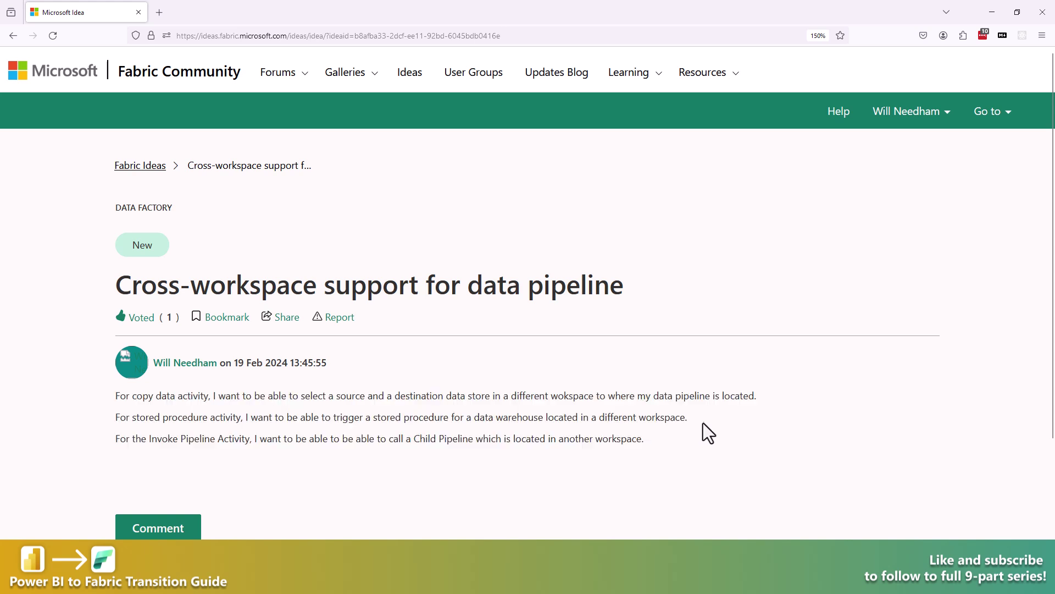